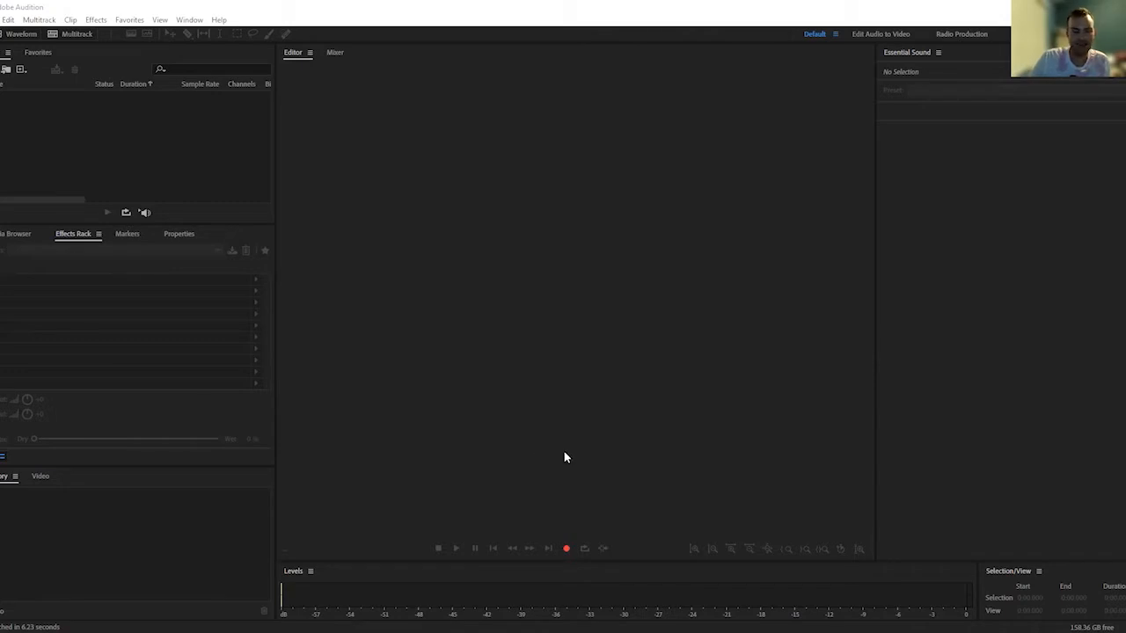
Create a new 48000 Hz stereo, 32-bit float audio file named with the speaker's first name followed by "Vo Sweer 10-27-2021"
click(568, 549)
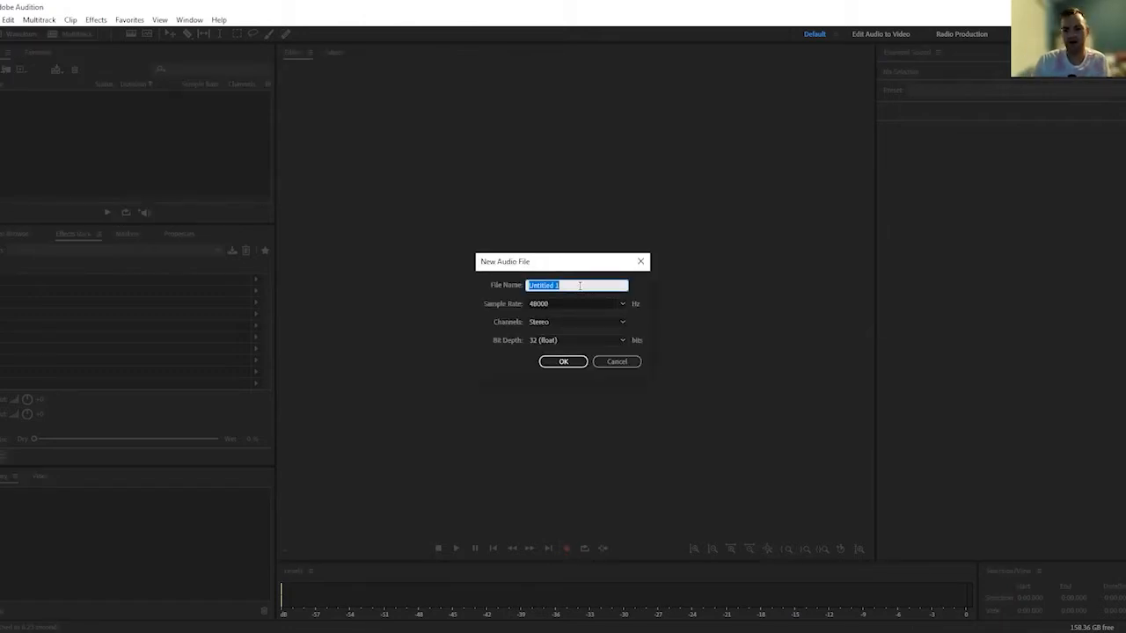
text(Kyle V)
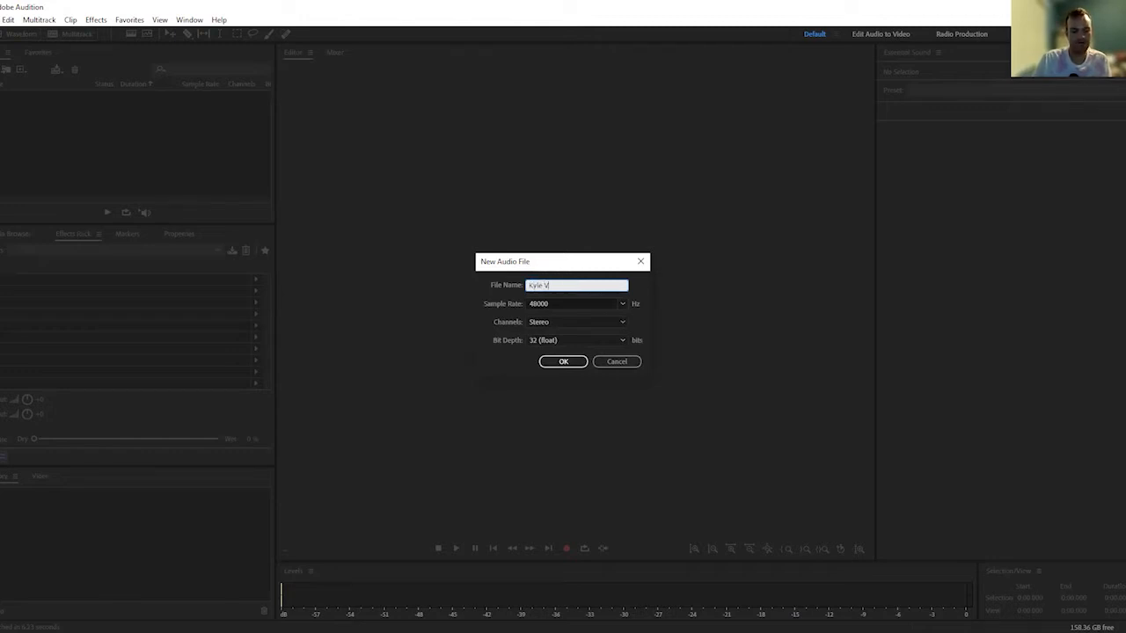
text(o Sweper)
key(BackSpace)
key(BackSpace)
text(r 10)
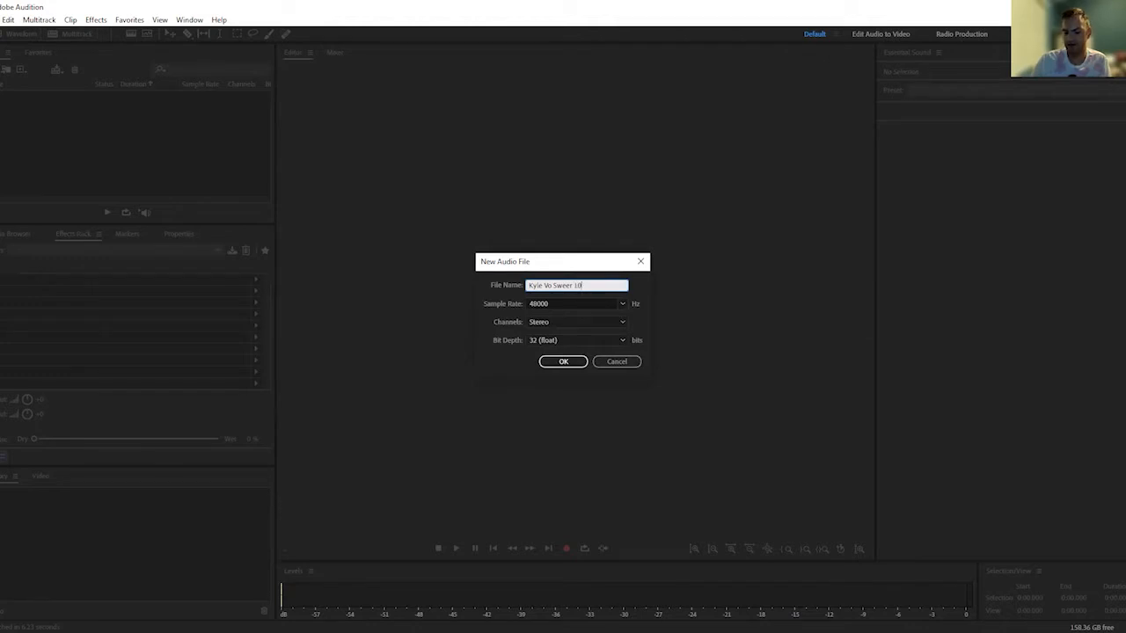
text(-27-2021)
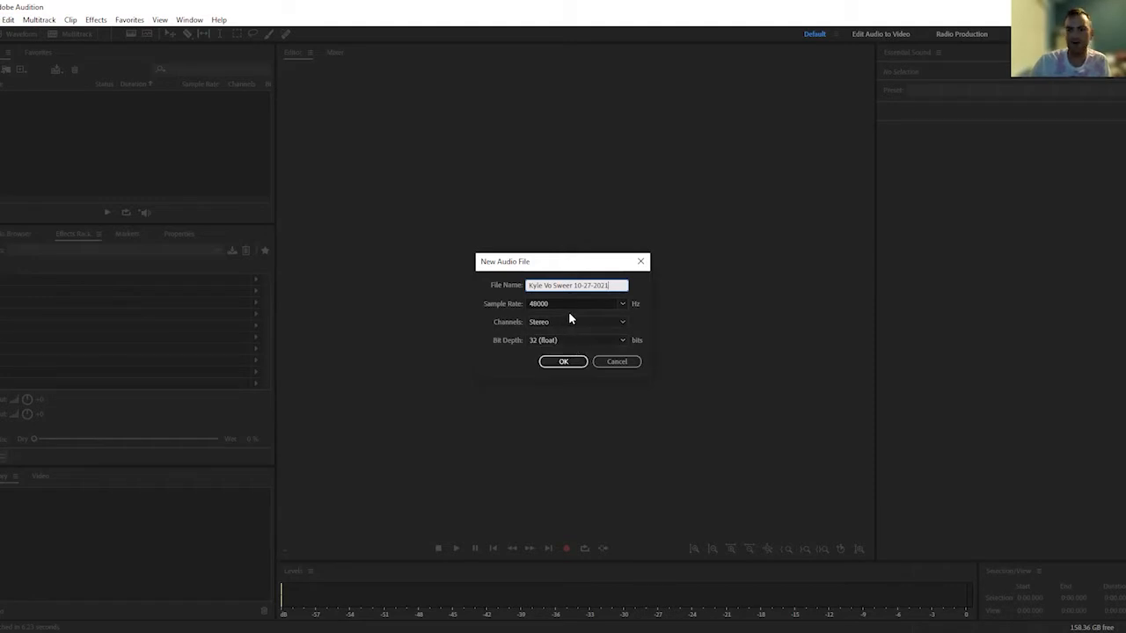
click(571, 364)
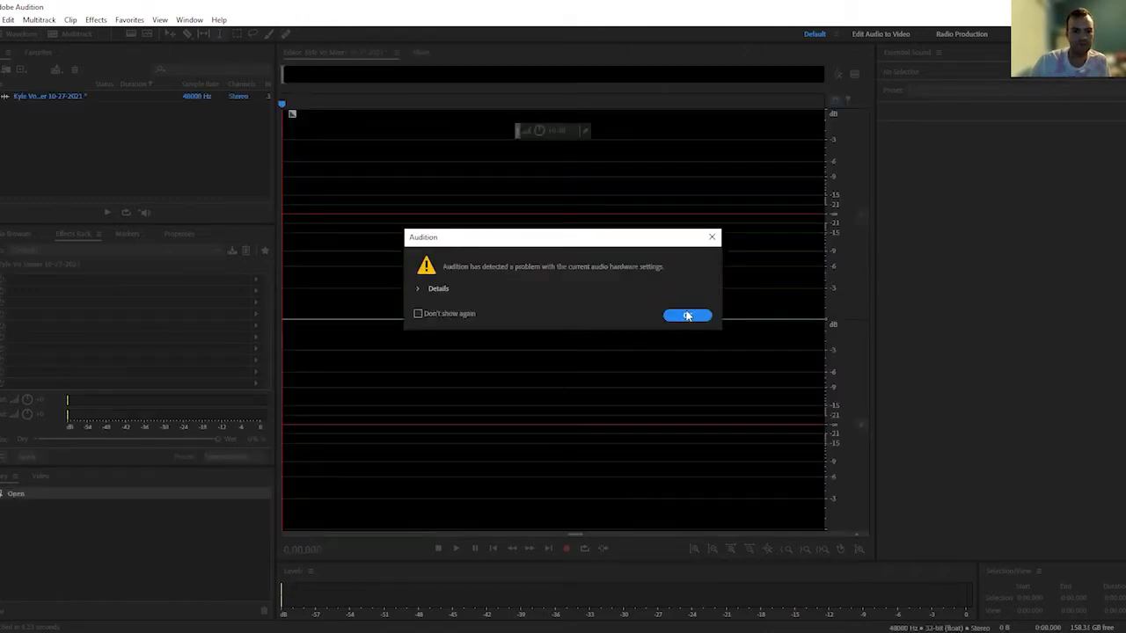
click(687, 316)
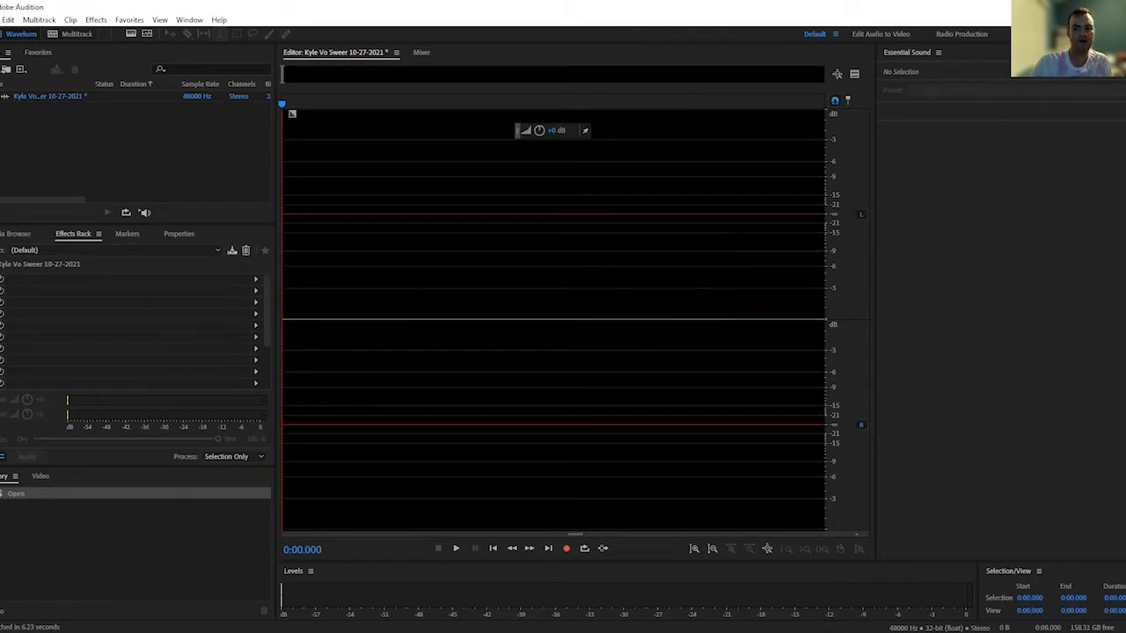
Open the MP3 recording dated 5-27-2021 and play short parts of it from about 12:41 and 21:21
click(0, 20)
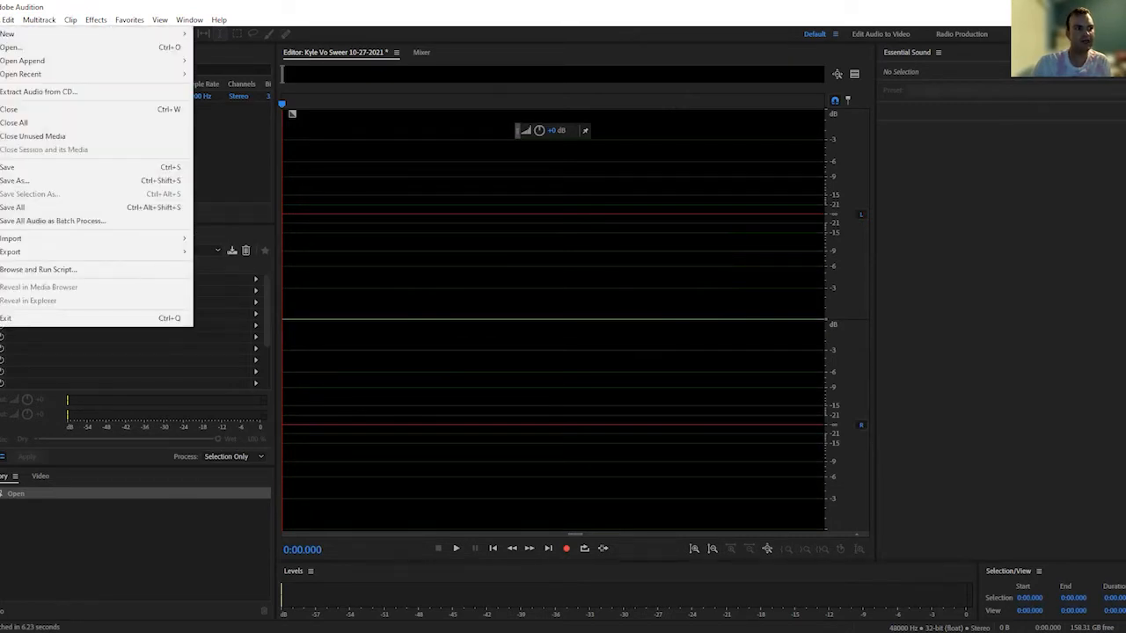
click(41, 7)
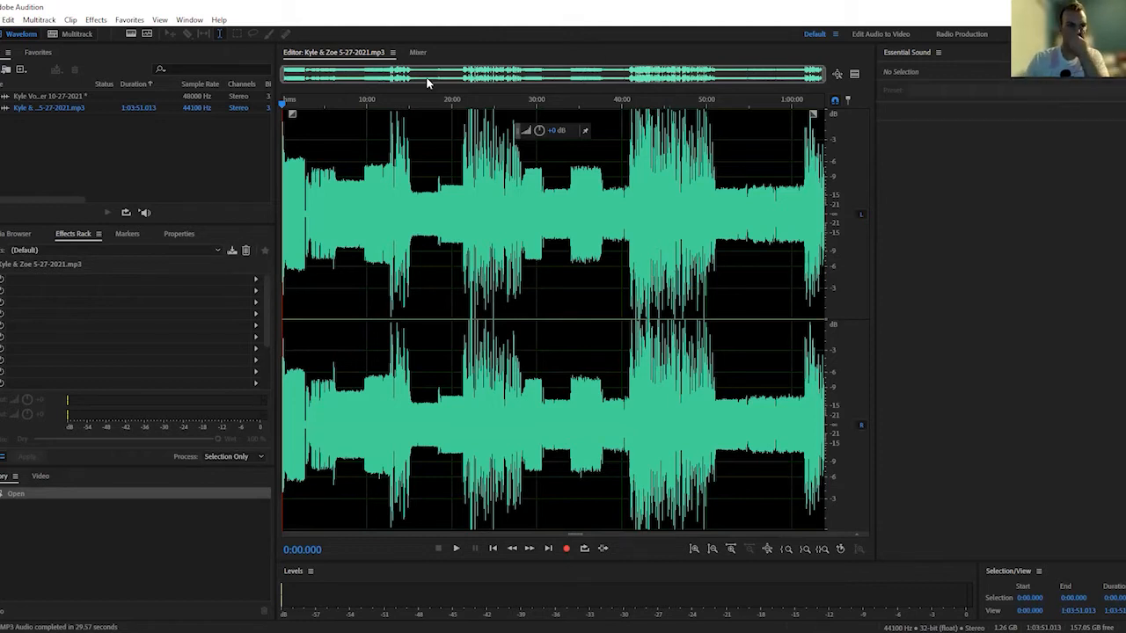
click(286, 103)
drag(286, 103, 389, 113)
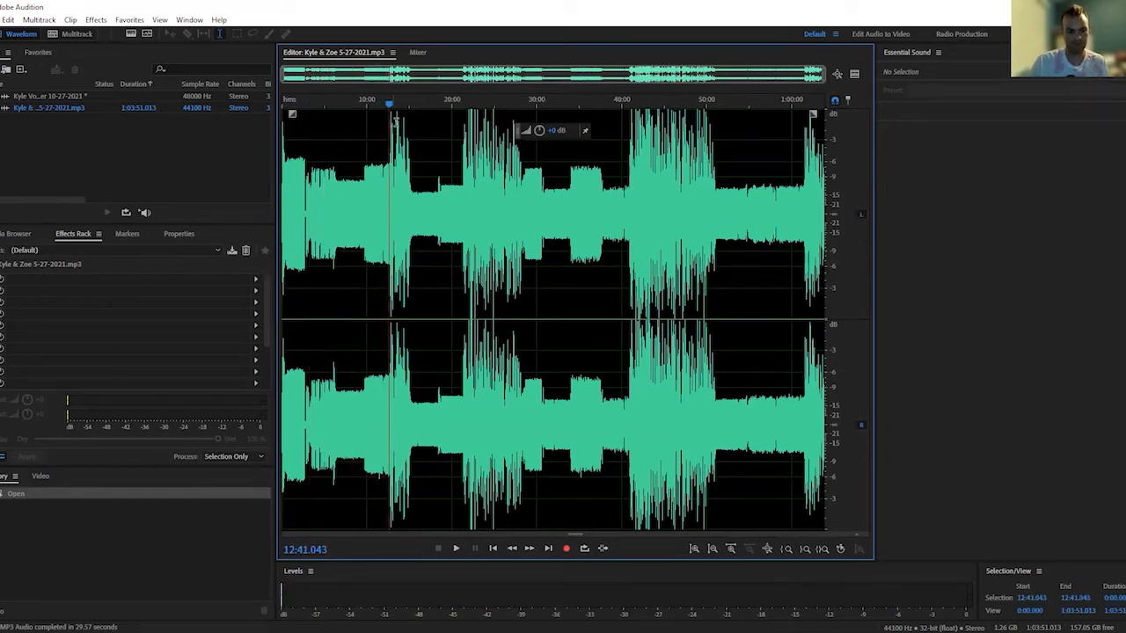
key(space)
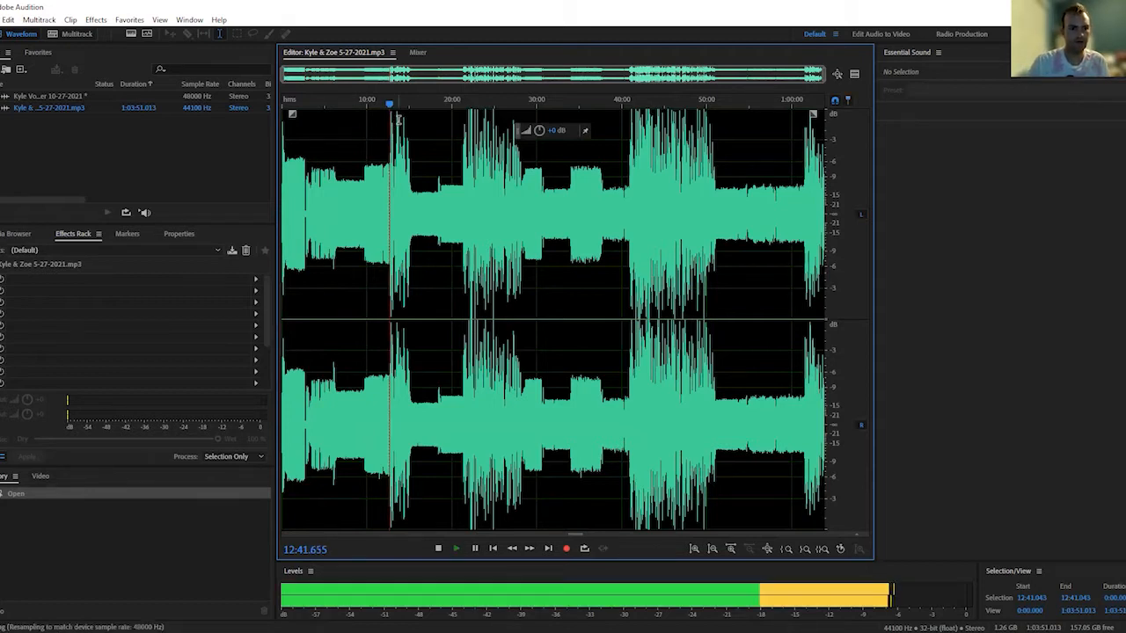
key(space)
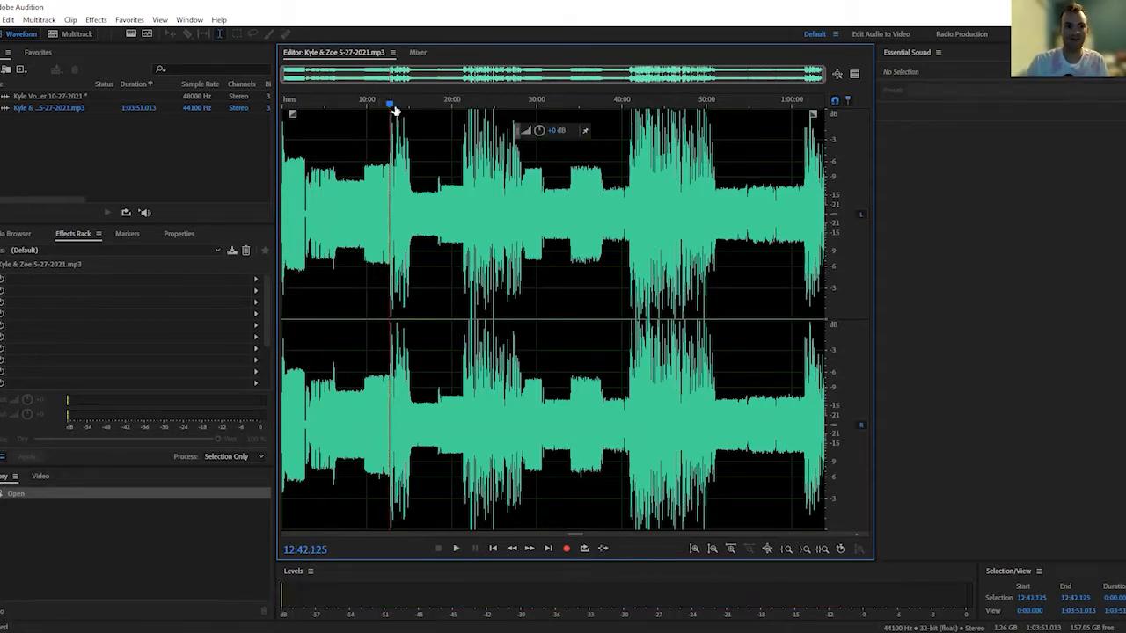
drag(393, 109, 464, 113)
key(space)
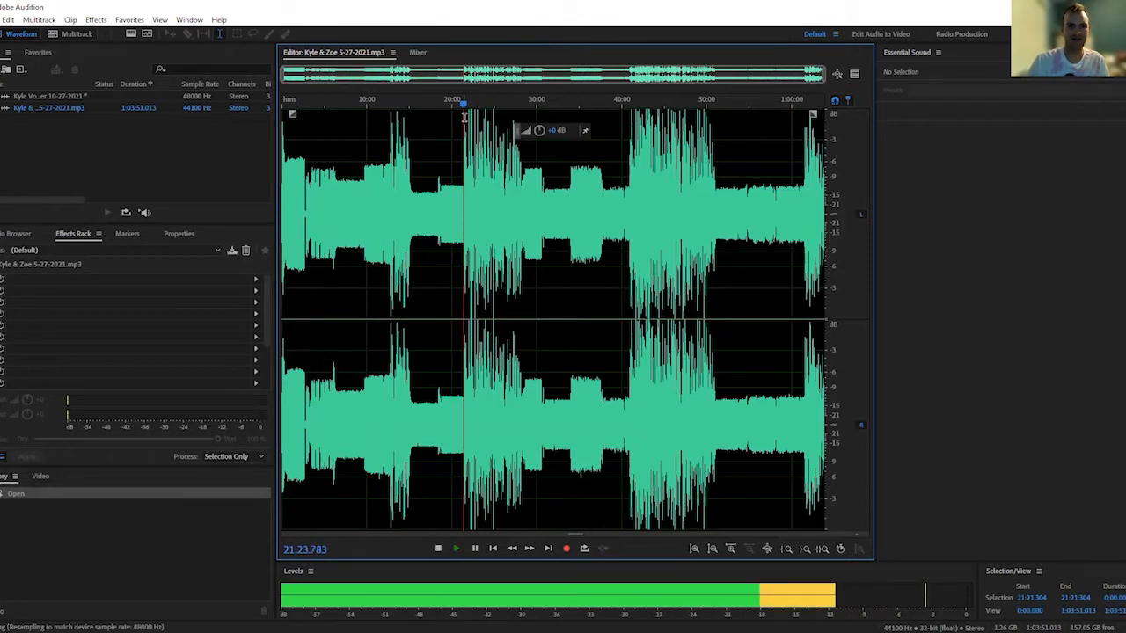
key(space)
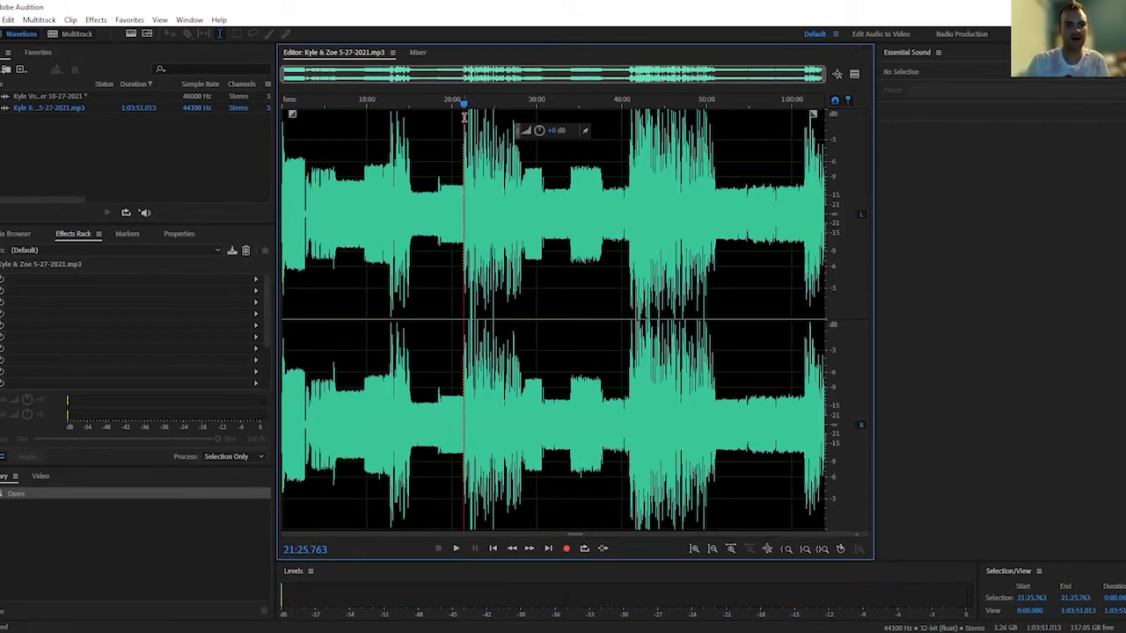
Copy the section of the recording from about 21:21 to 30:48 into a new file
drag(467, 104, 460, 103)
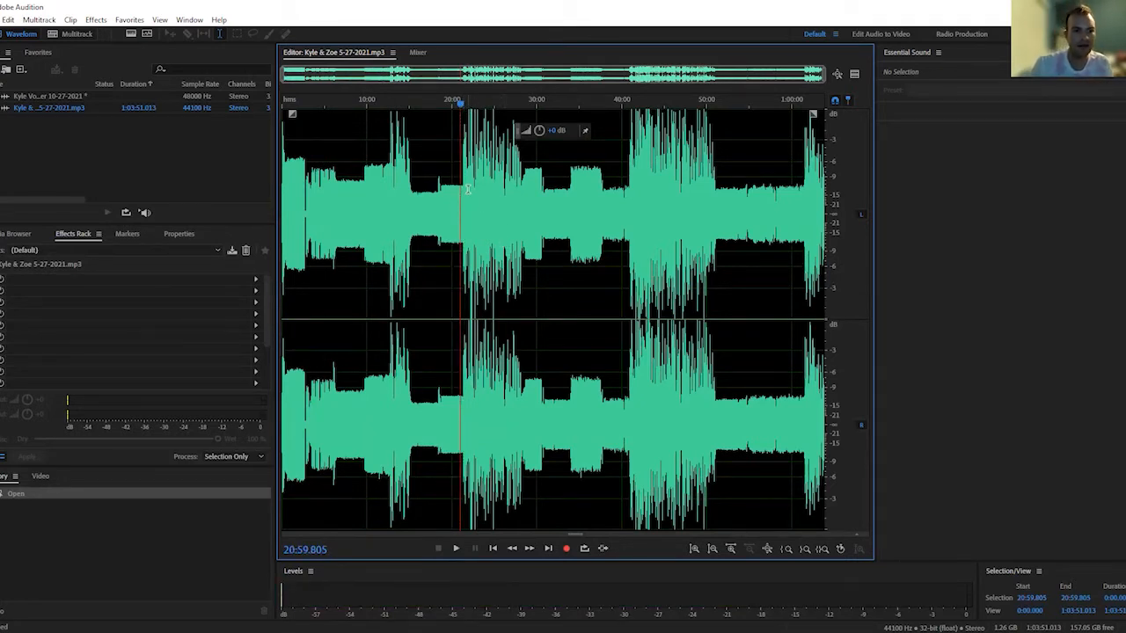
drag(463, 188, 543, 183)
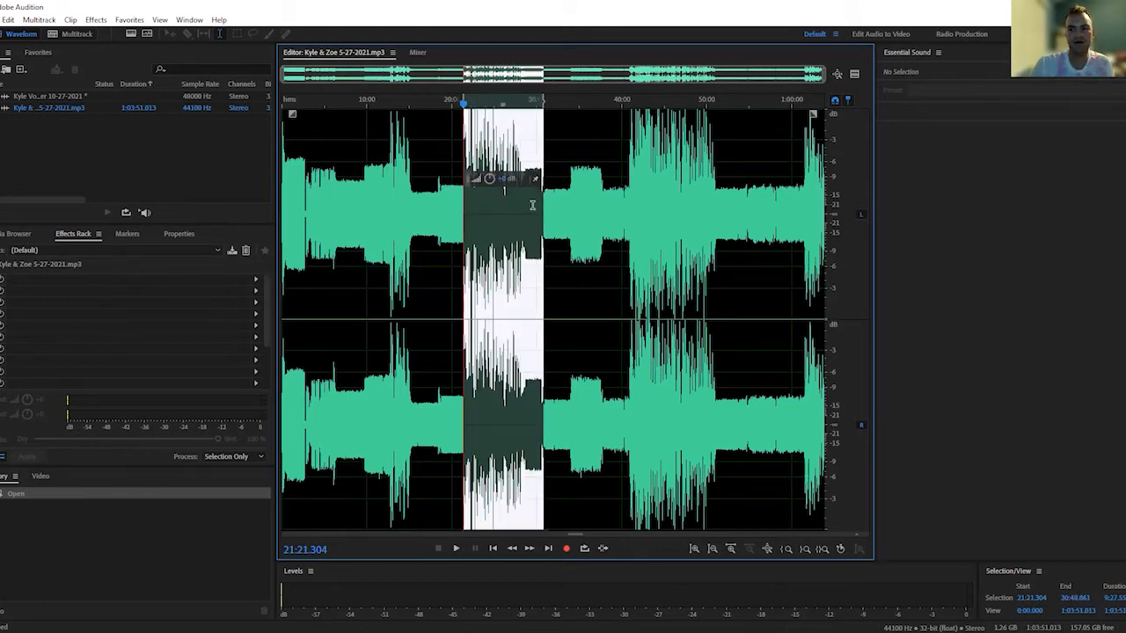
right_click(532, 205)
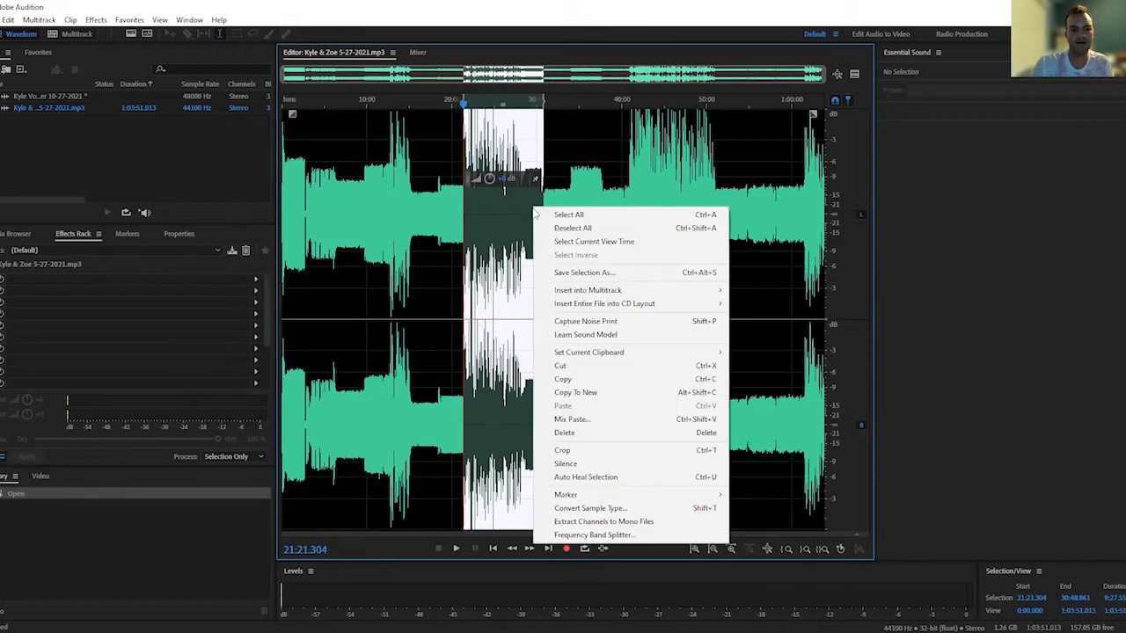
click(600, 392)
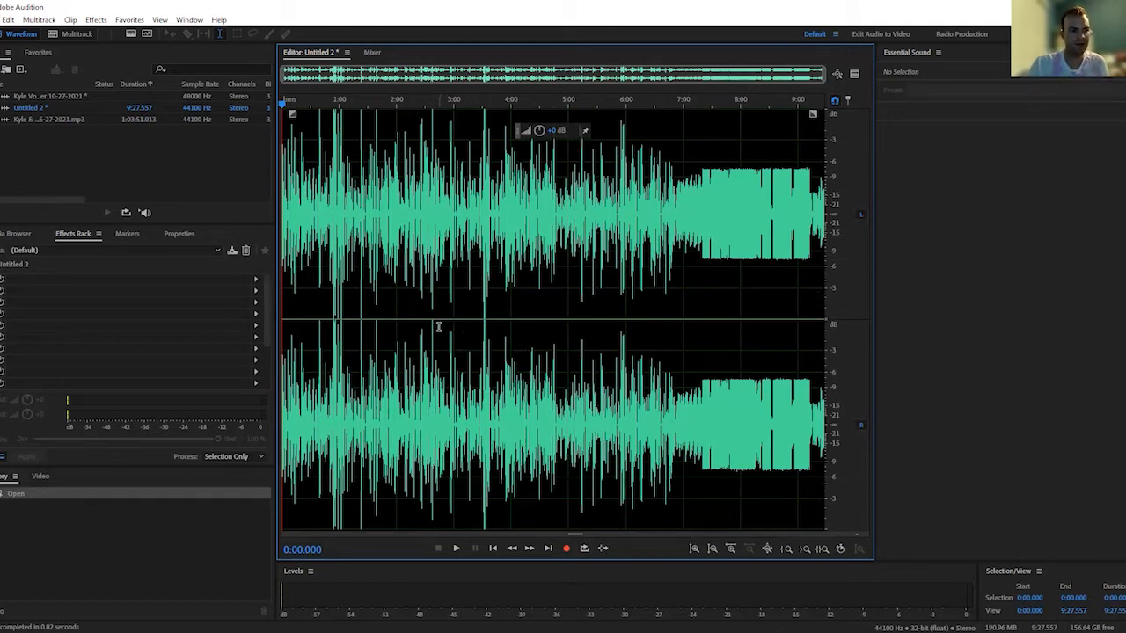
Audition the copied clip from its start and from about 6:44, and delete everything from about 6:54 to the end
key(space)
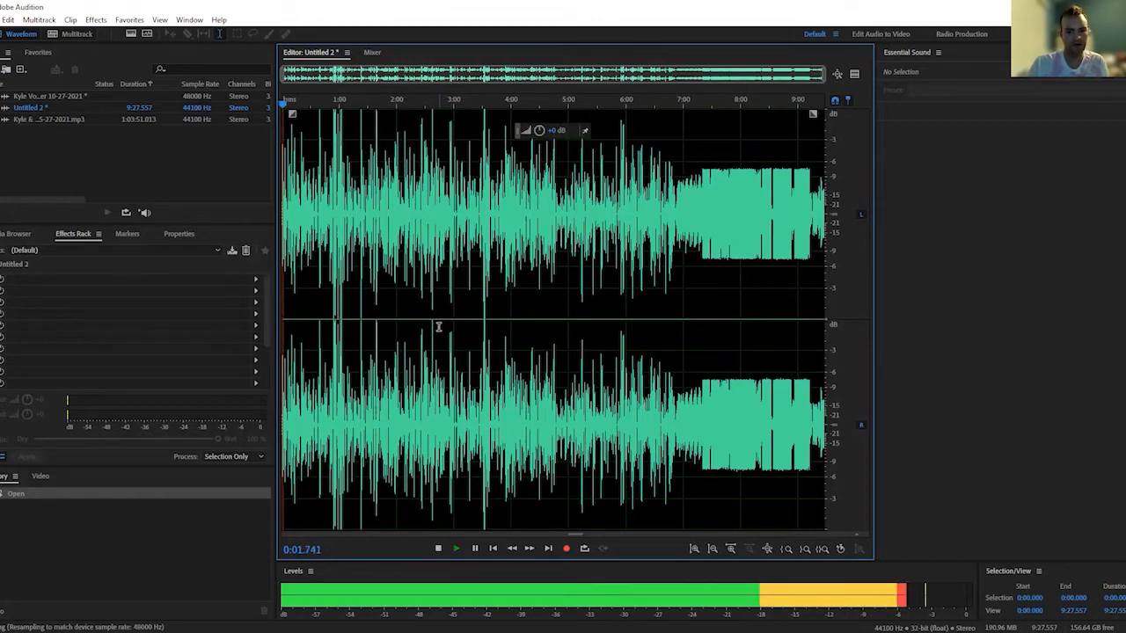
key(space)
drag(282, 107, 667, 163)
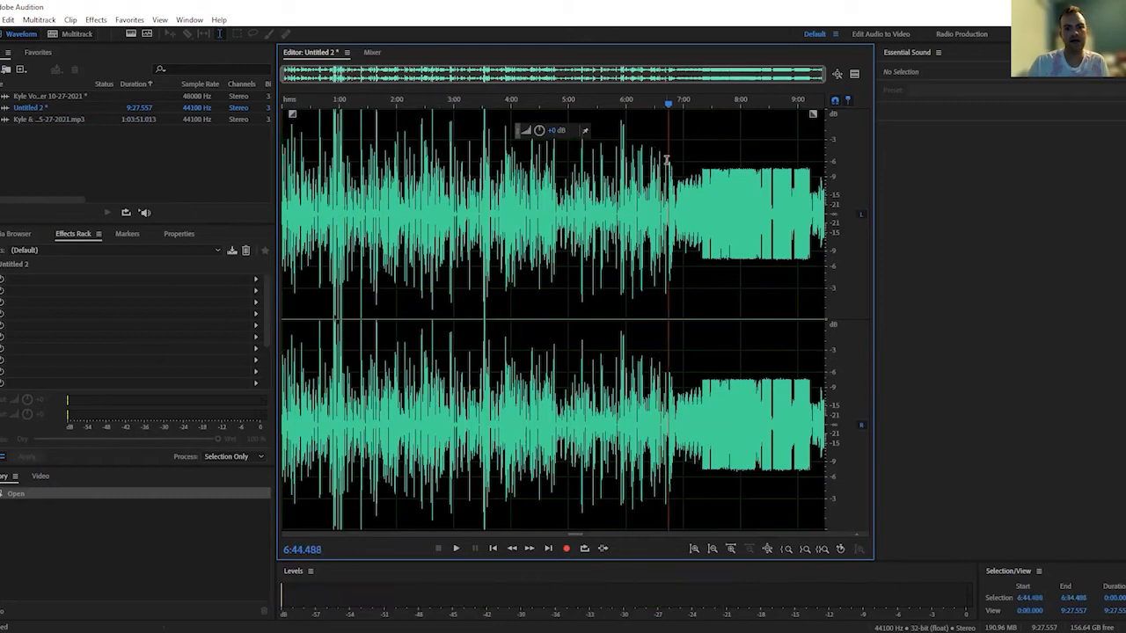
key(space)
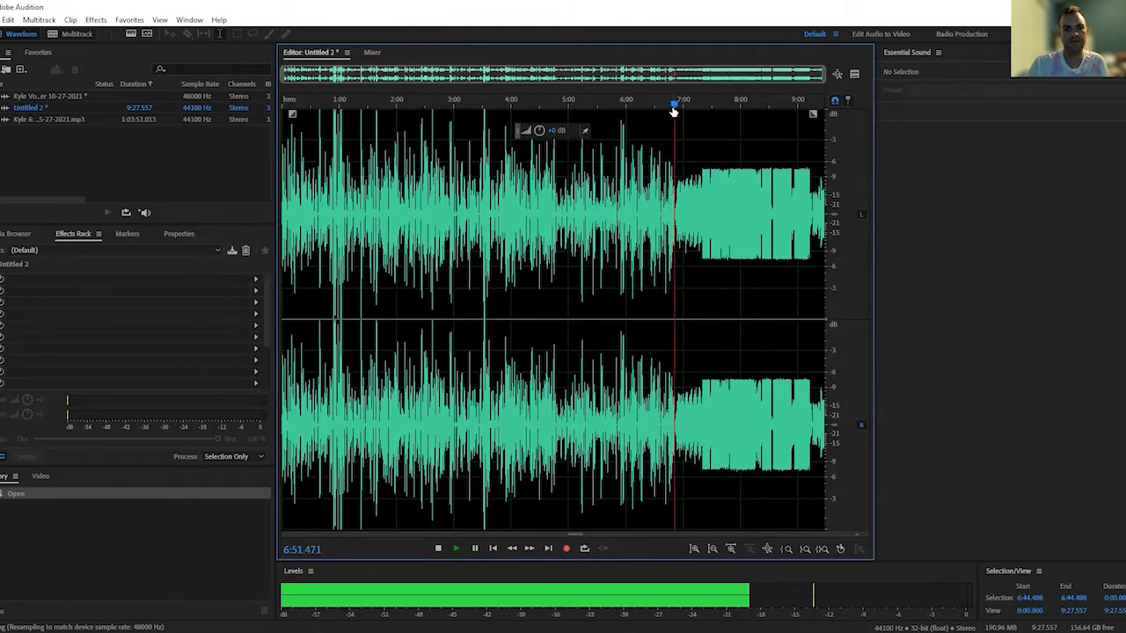
key(space)
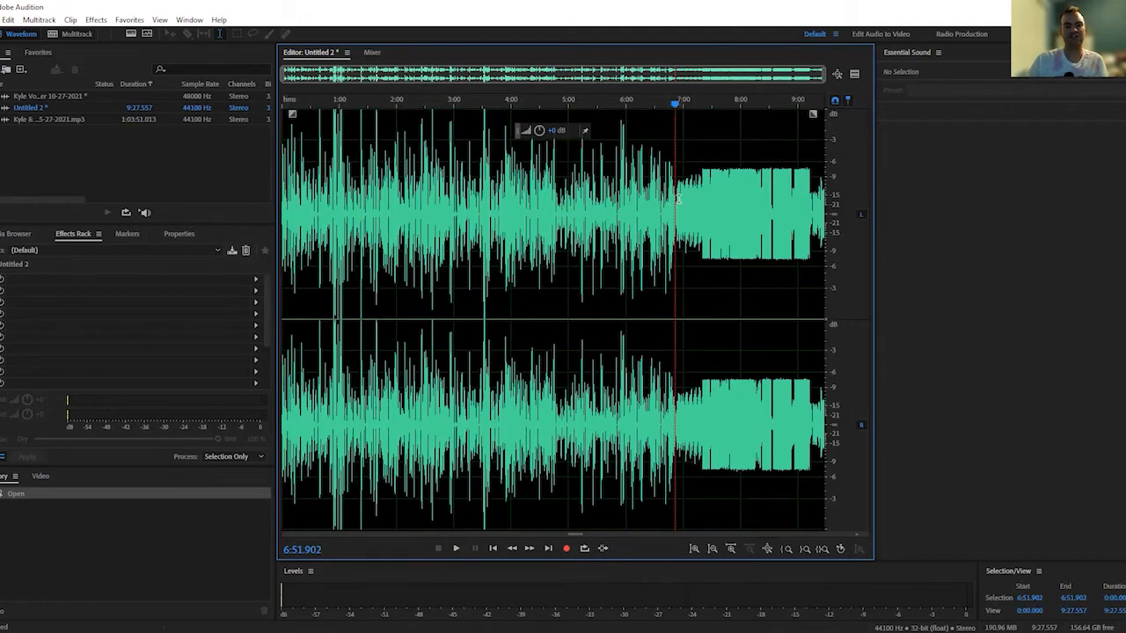
drag(677, 198, 872, 222)
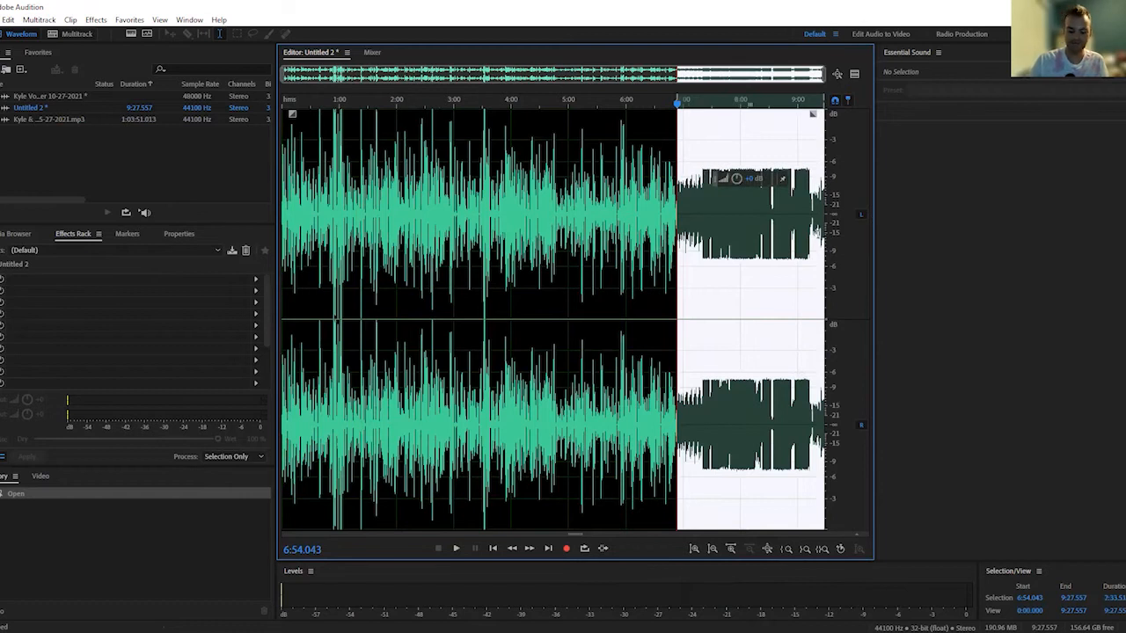
key(Delete)
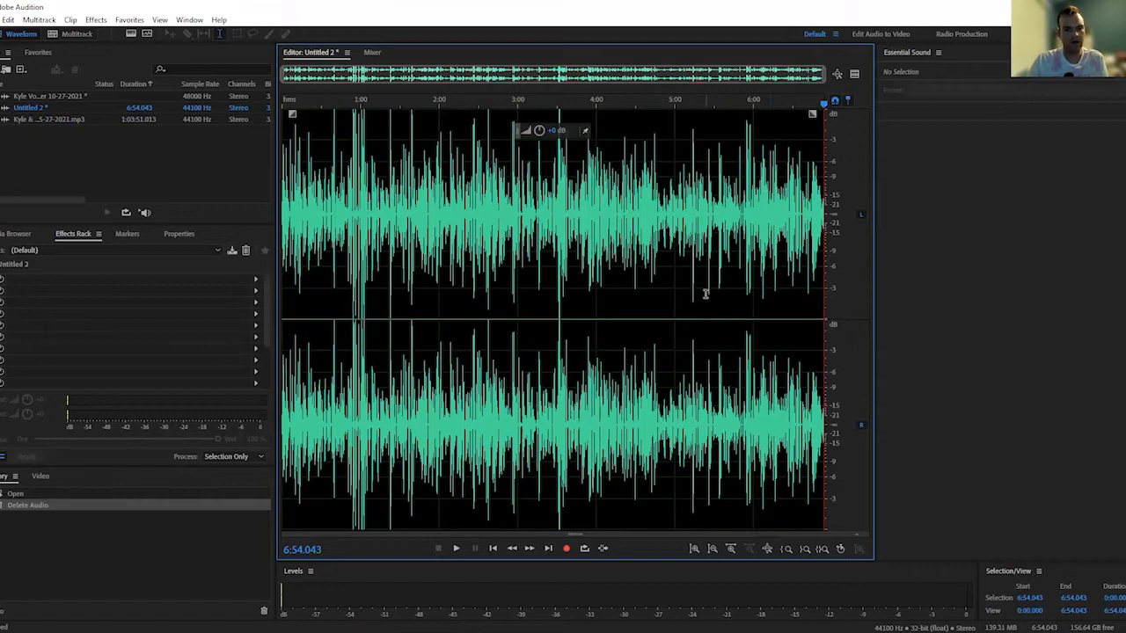
key(ctrl+a)
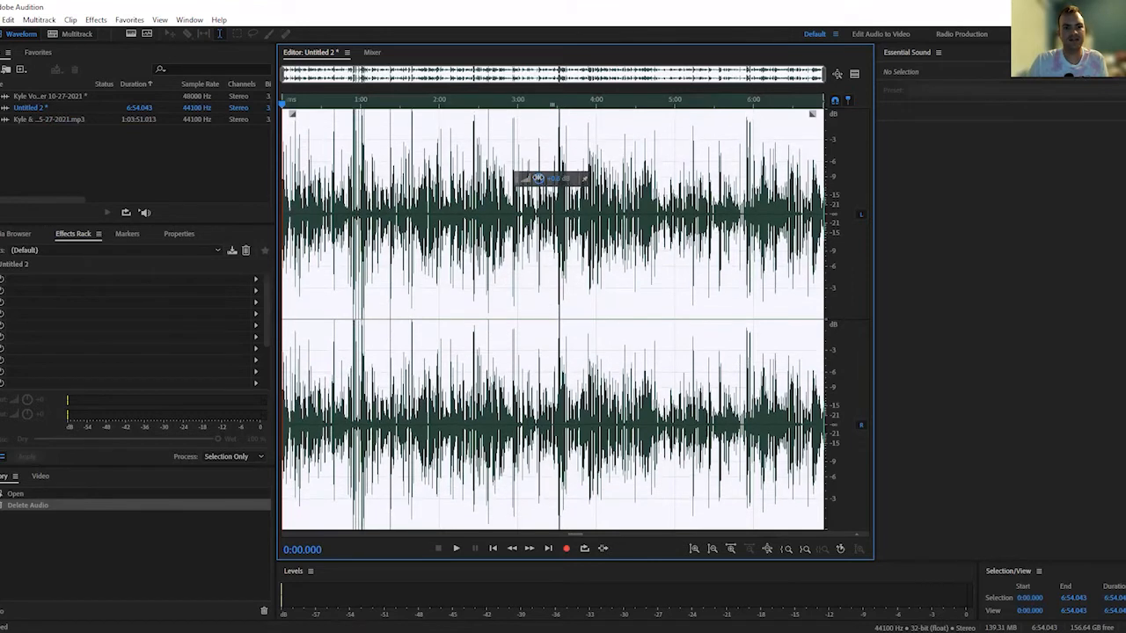
click(753, 178)
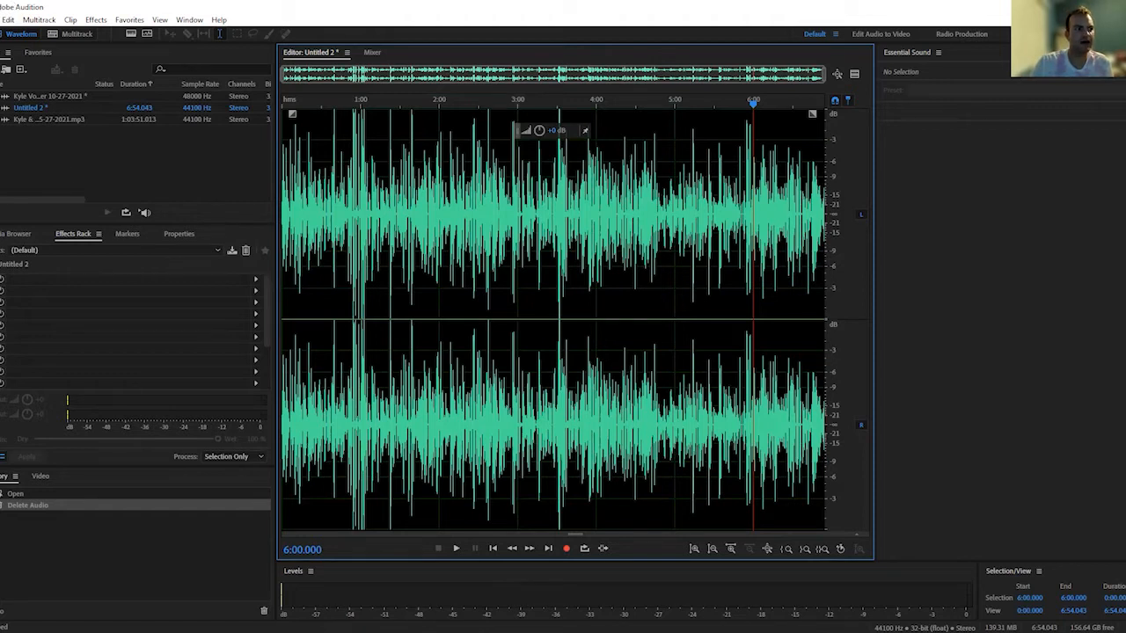
click(1, 20)
click(68, 185)
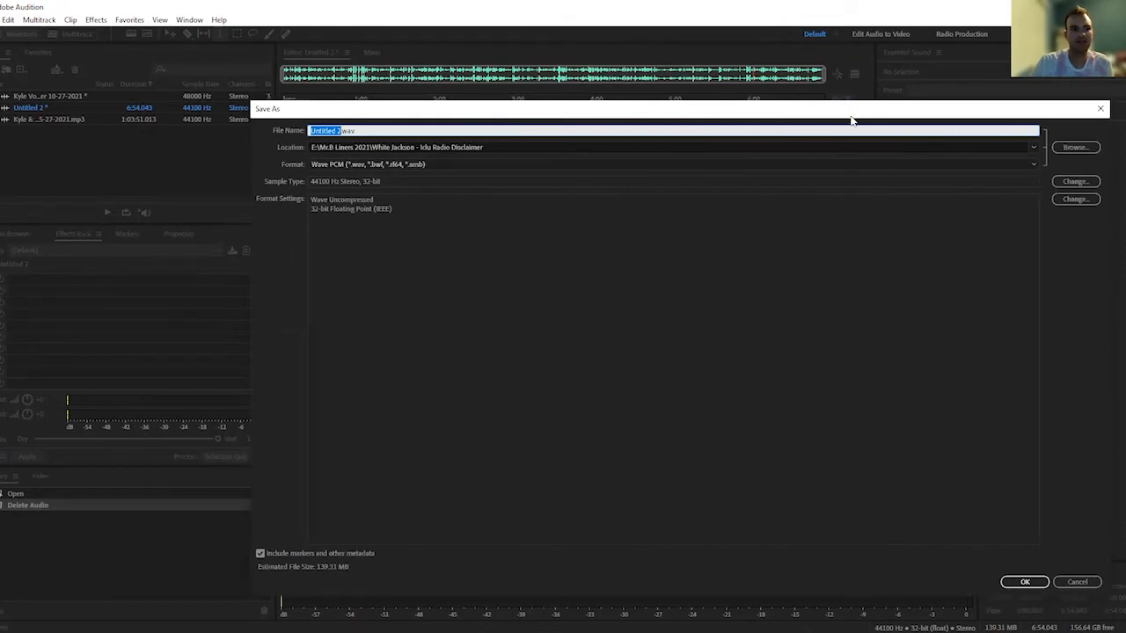
drag(849, 114, 822, 123)
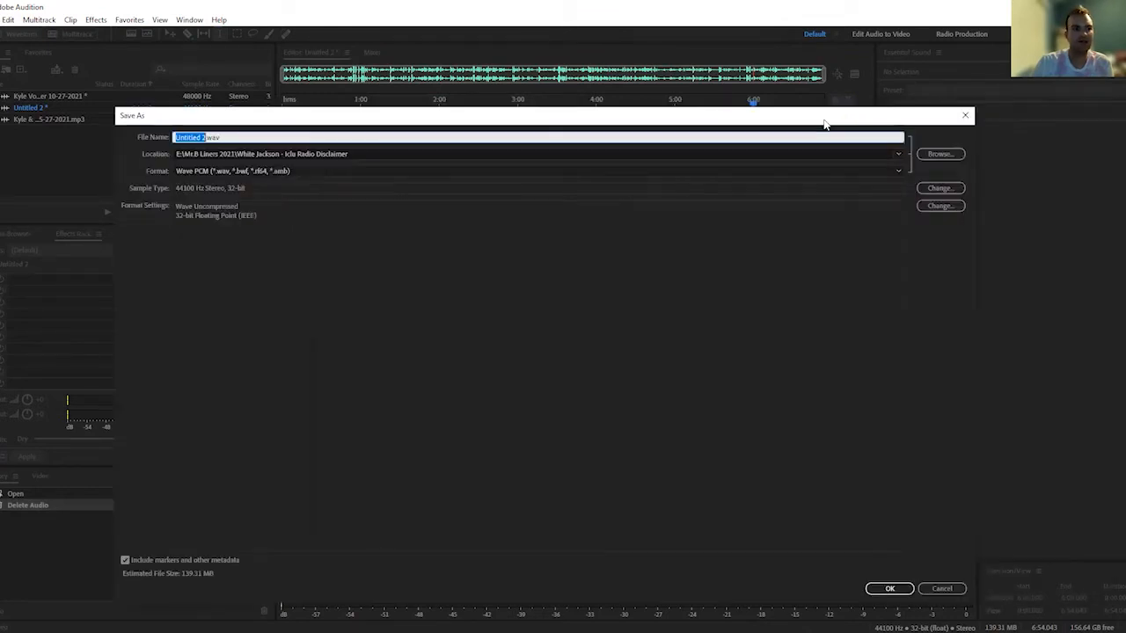
click(780, 169)
click(647, 306)
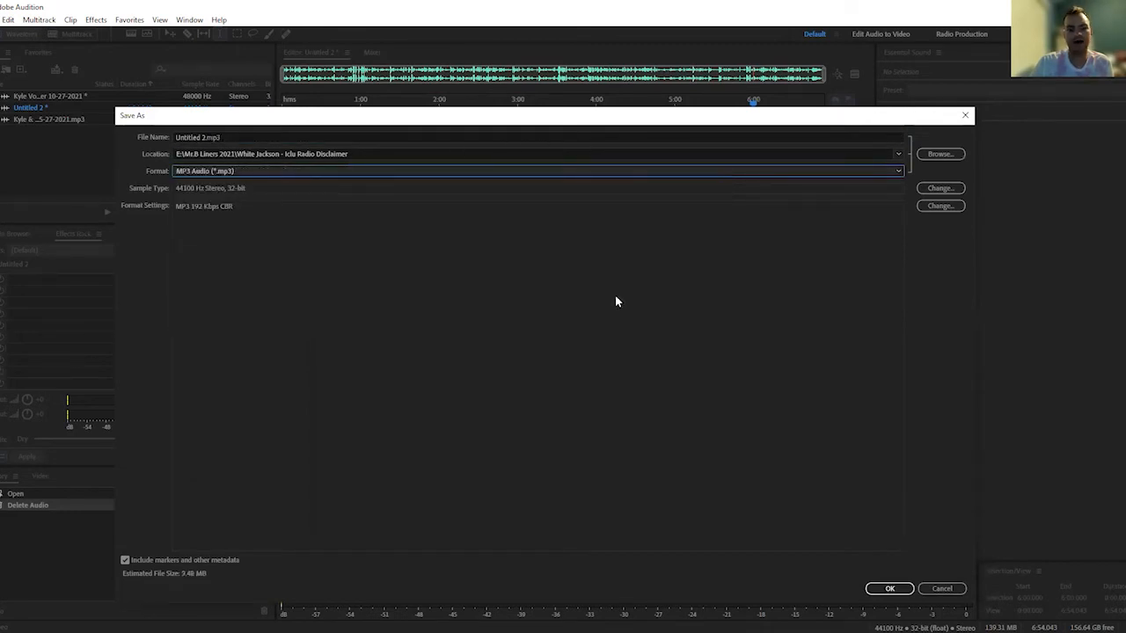
click(939, 589)
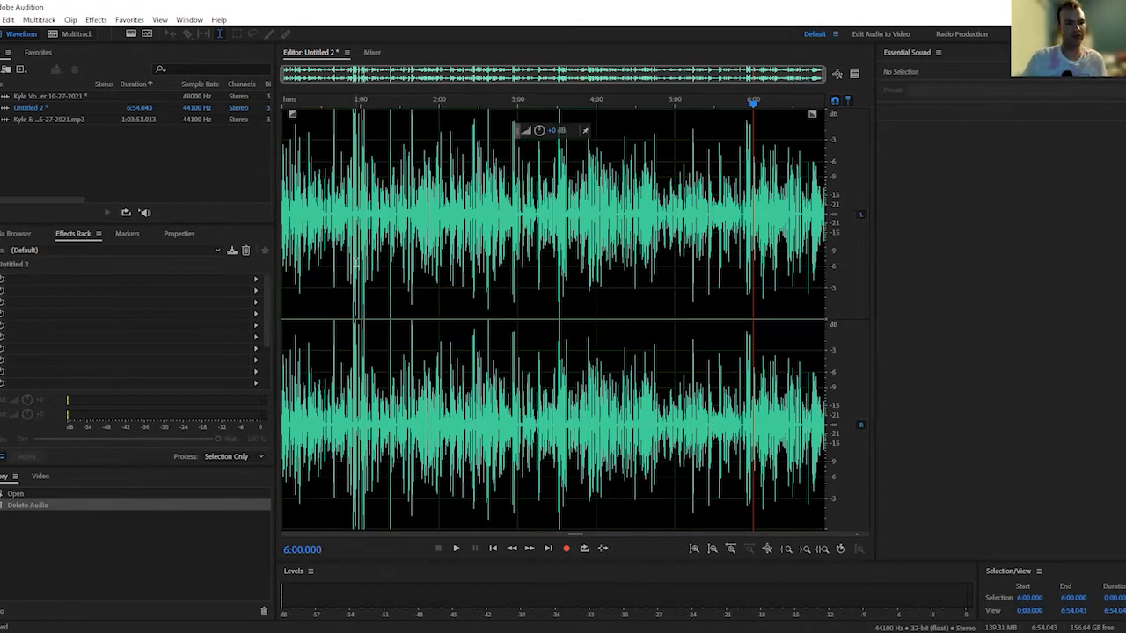
Apply the On the Telephone effects rack preset to the whole clip and play its first few seconds
key(ctrl+a)
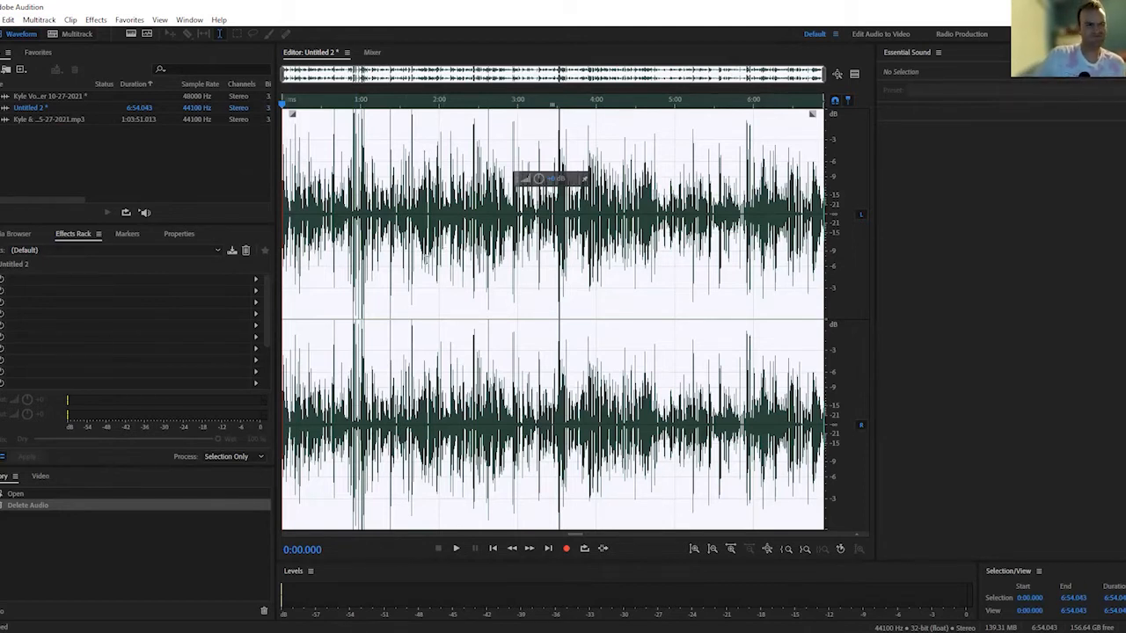
click(163, 257)
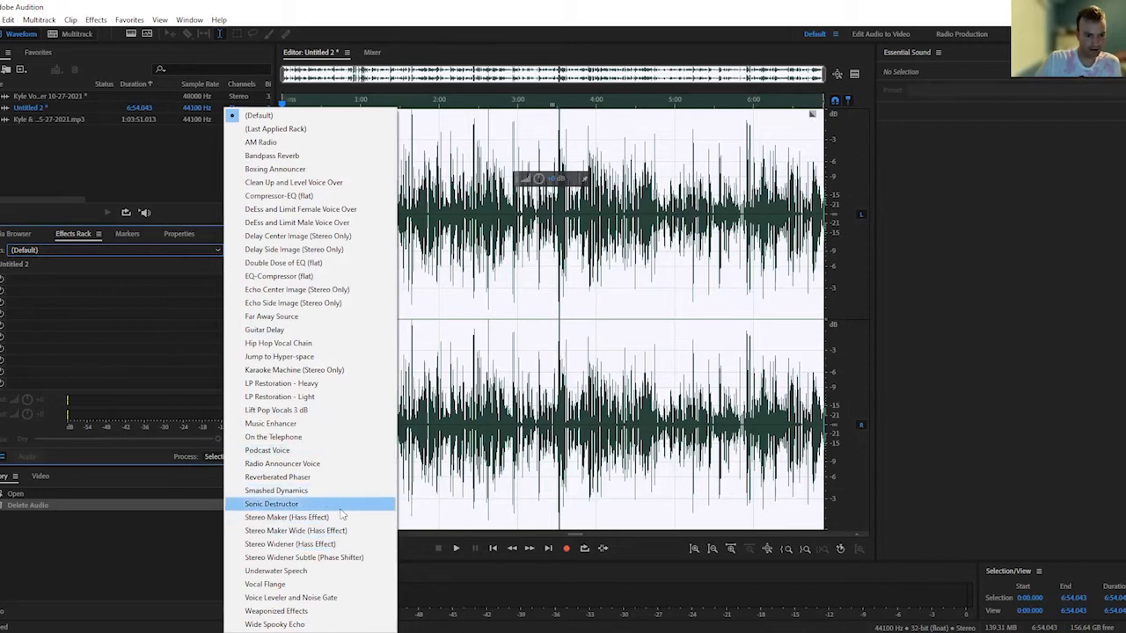
click(316, 440)
click(545, 156)
drag(546, 105, 132, 113)
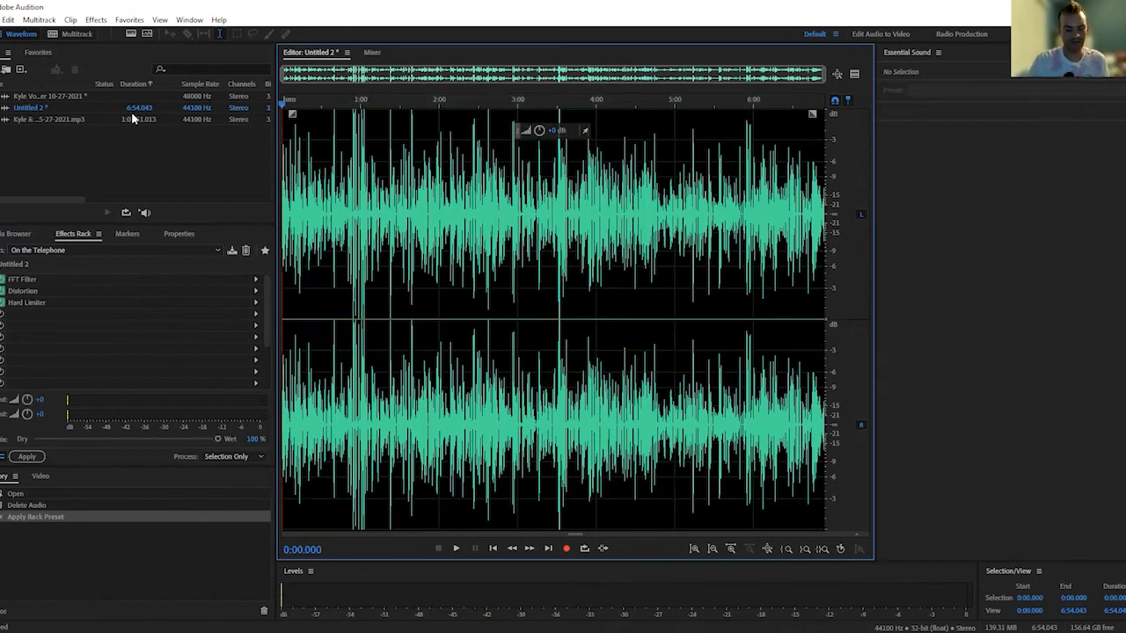
key(space)
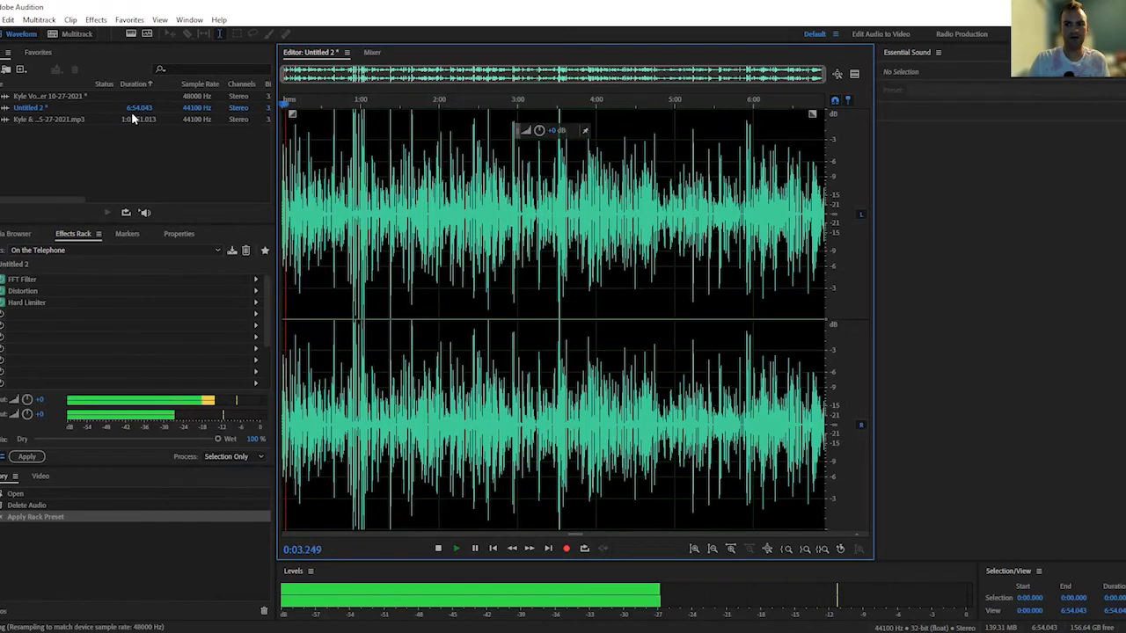
key(space)
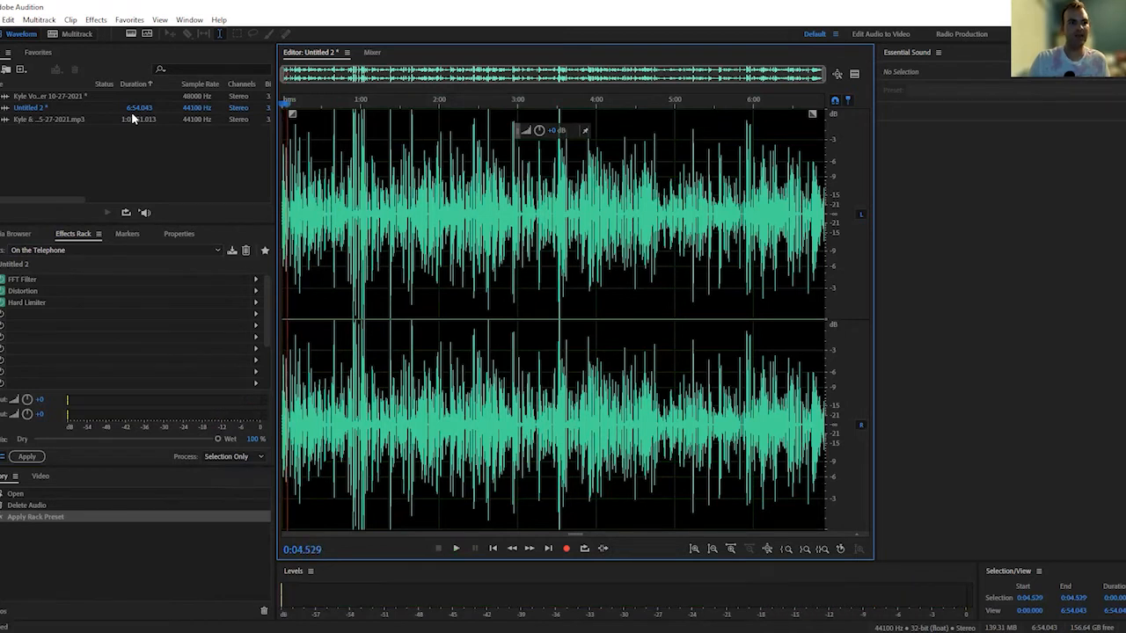
Undo the On the Telephone preset and play the clip briefly from about 0:04
click(7, 20)
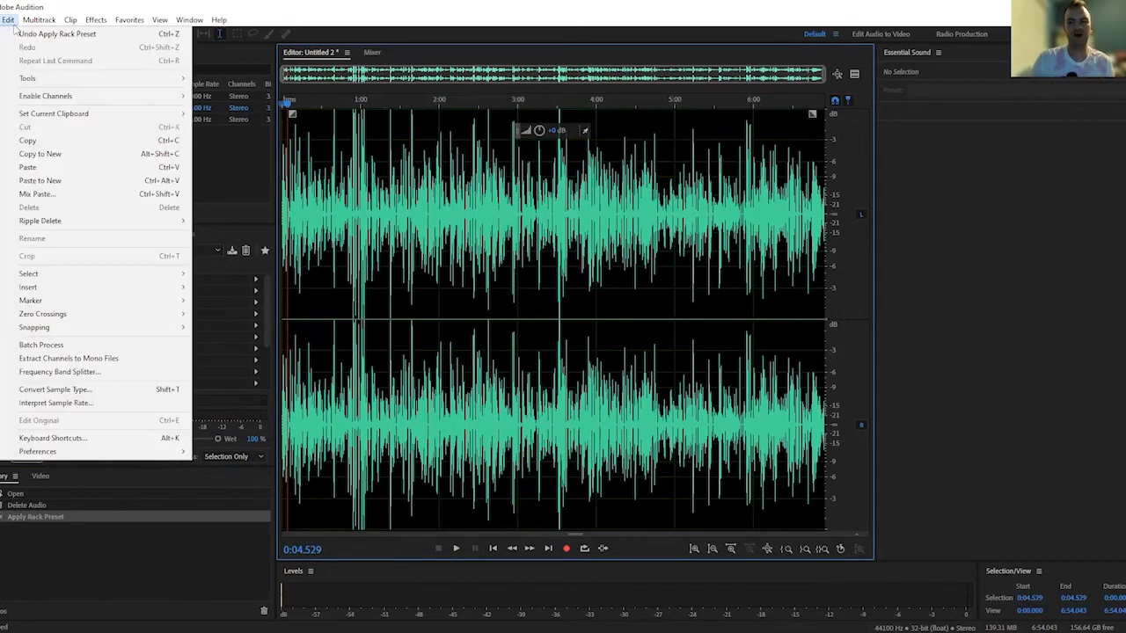
click(76, 35)
key(space)
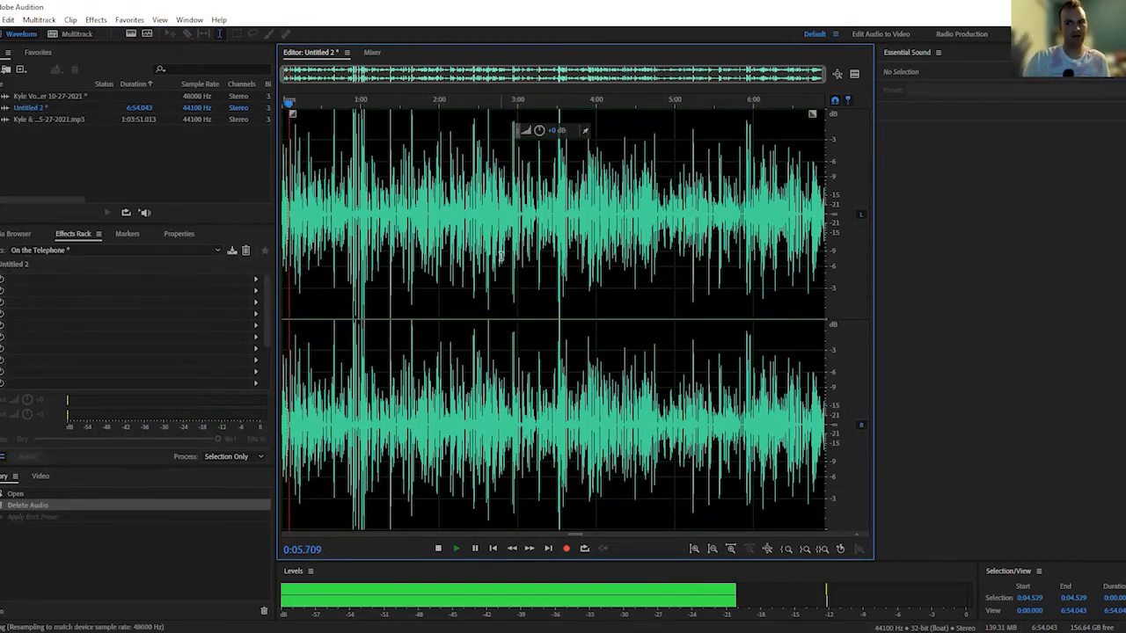
key(space)
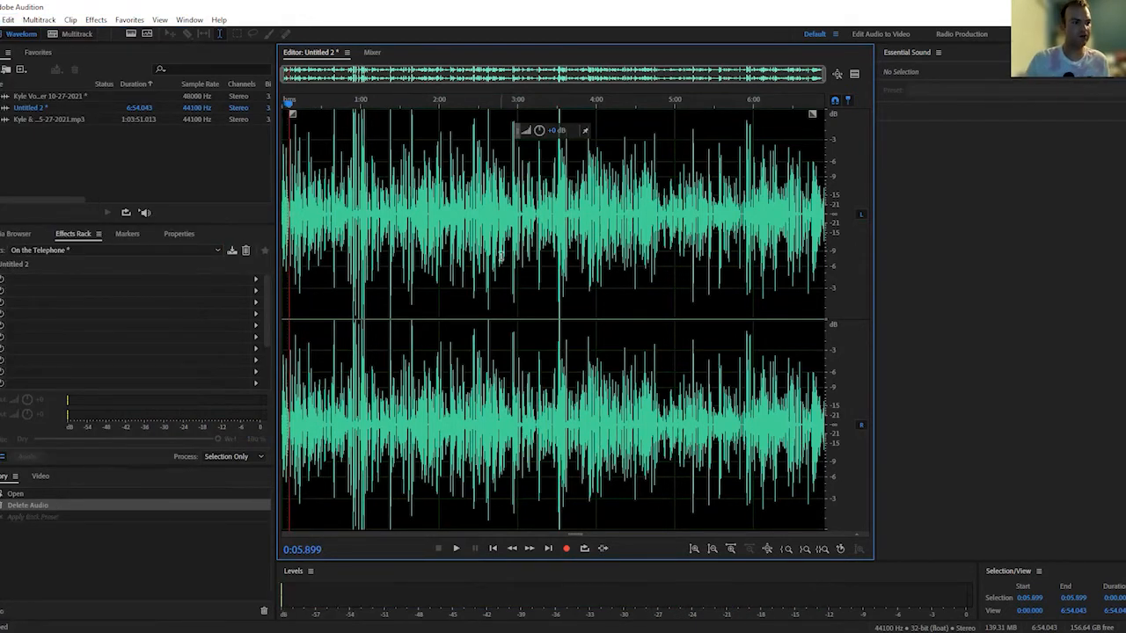
Apply the Far Away Source effects rack preset to the whole clip and play its first few seconds
click(207, 250)
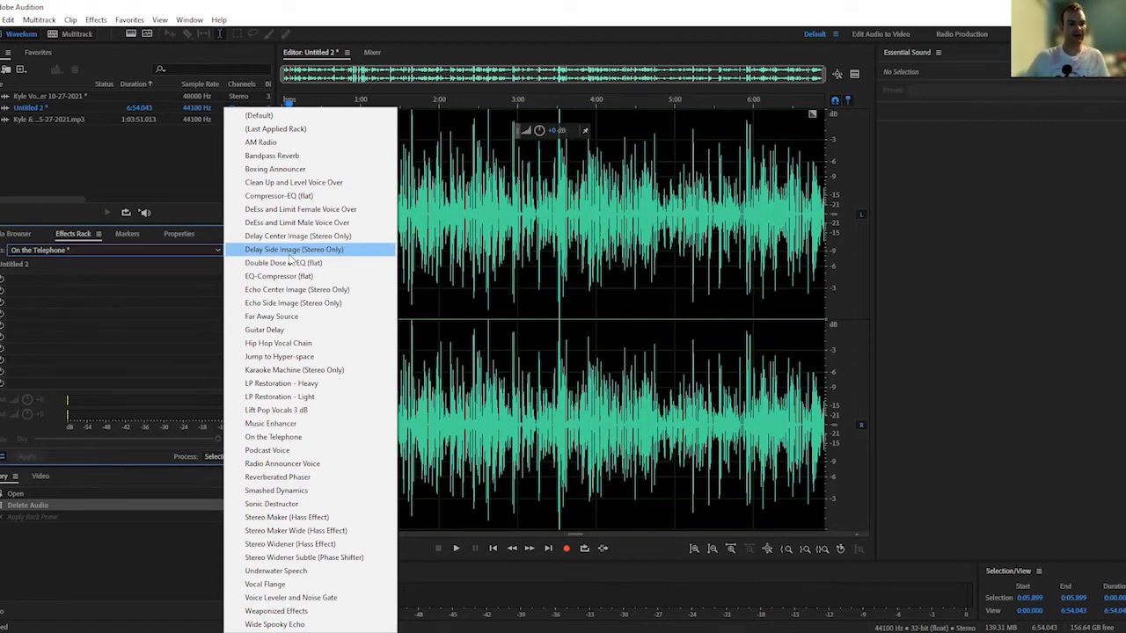
click(503, 273)
key(ctrl+a)
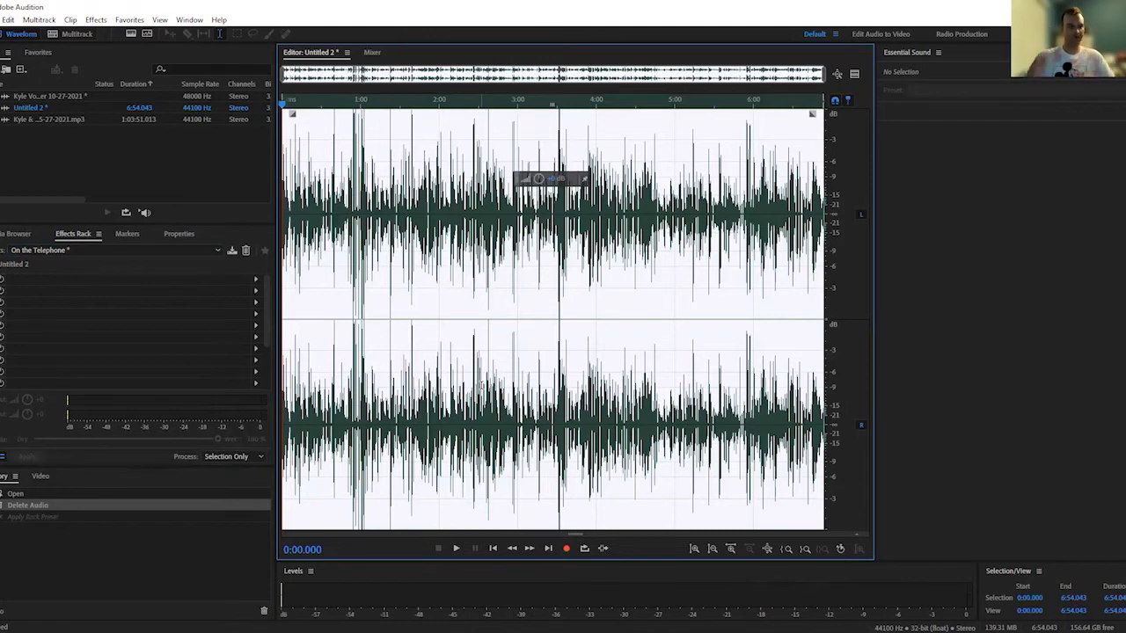
click(104, 251)
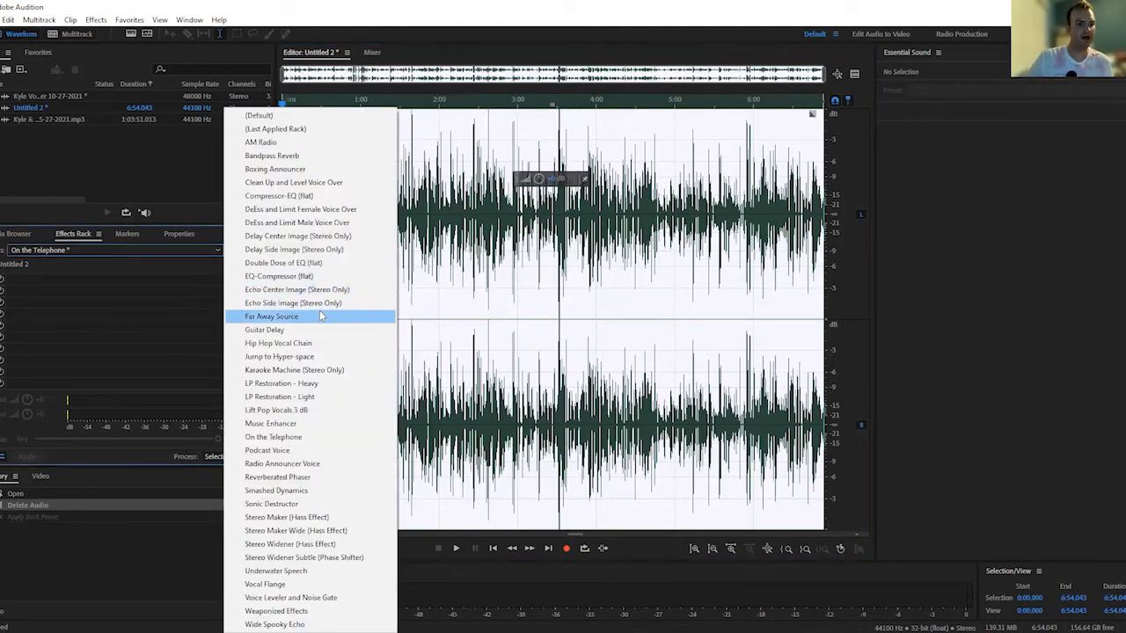
click(321, 316)
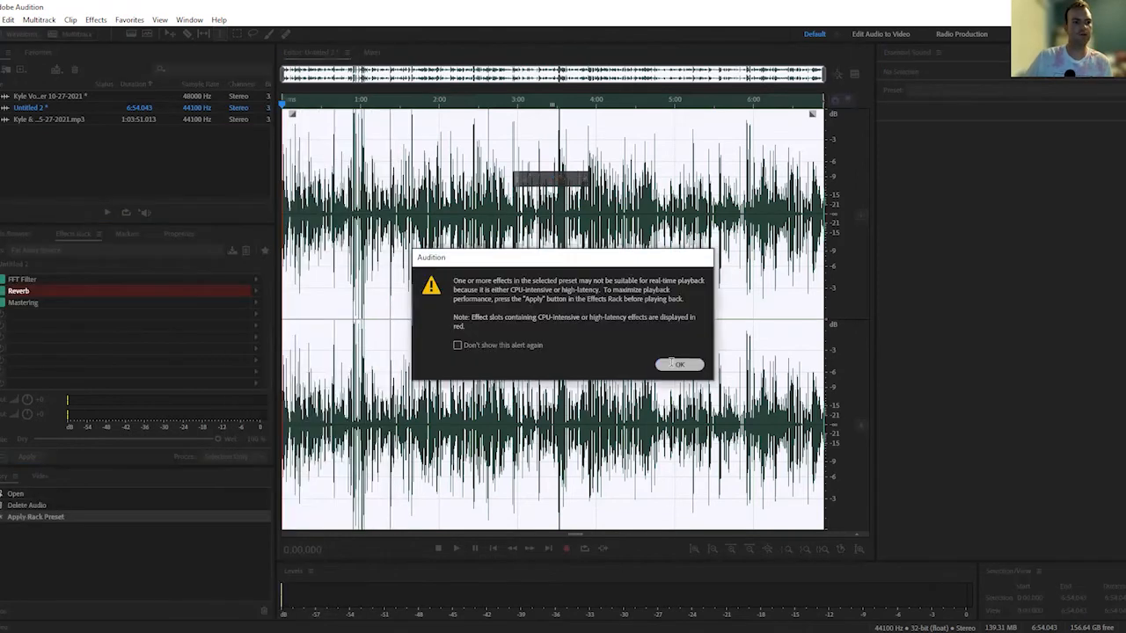
click(673, 363)
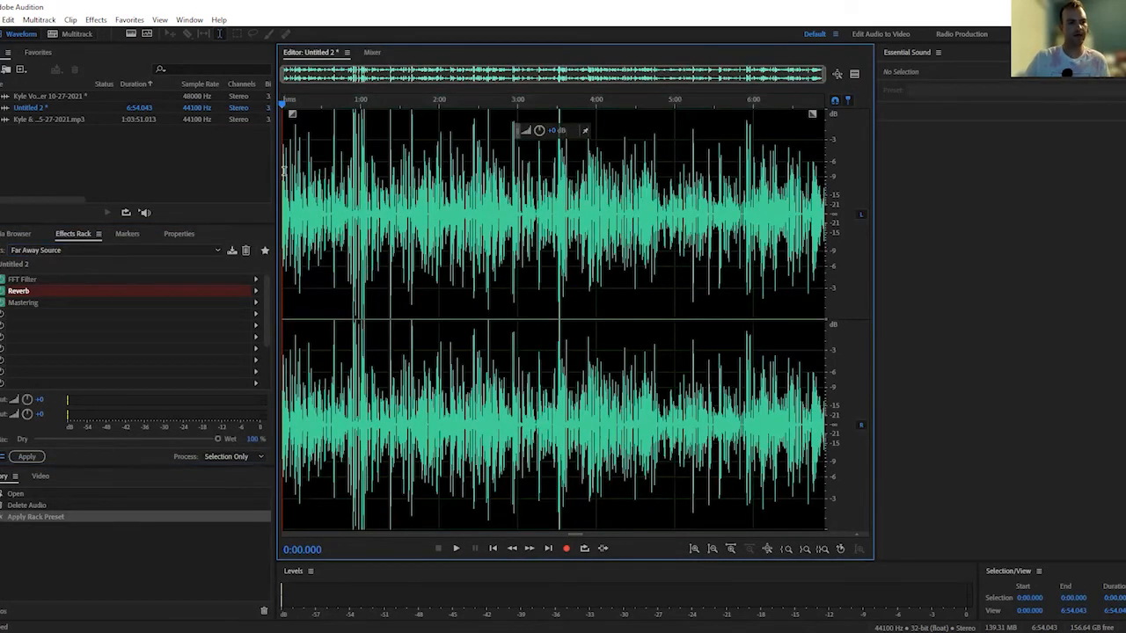
click(455, 549)
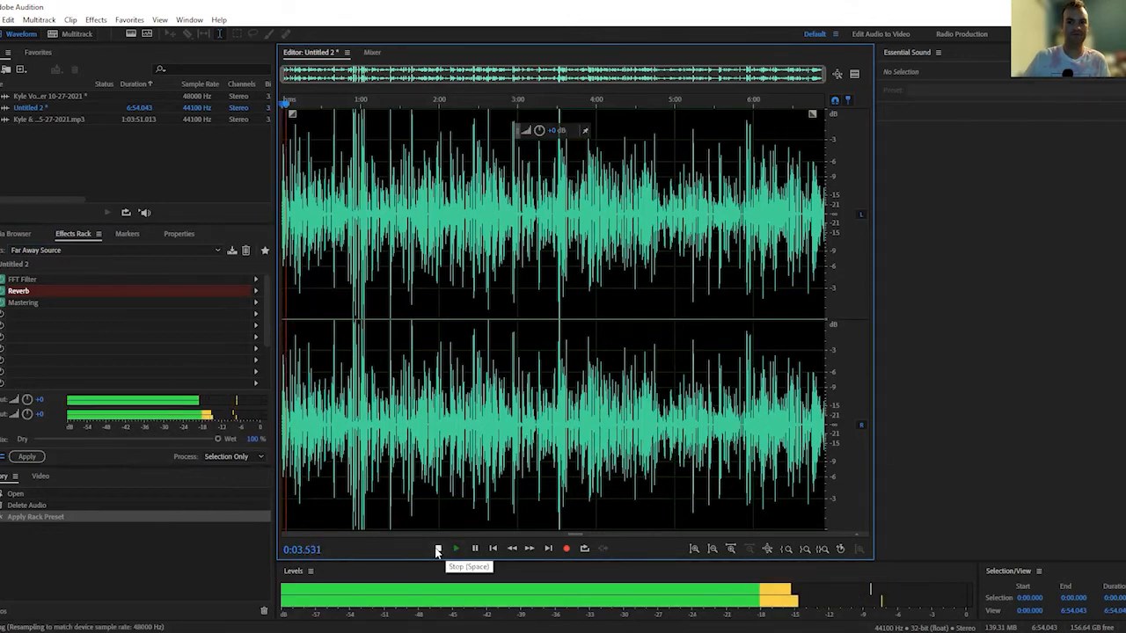
click(437, 550)
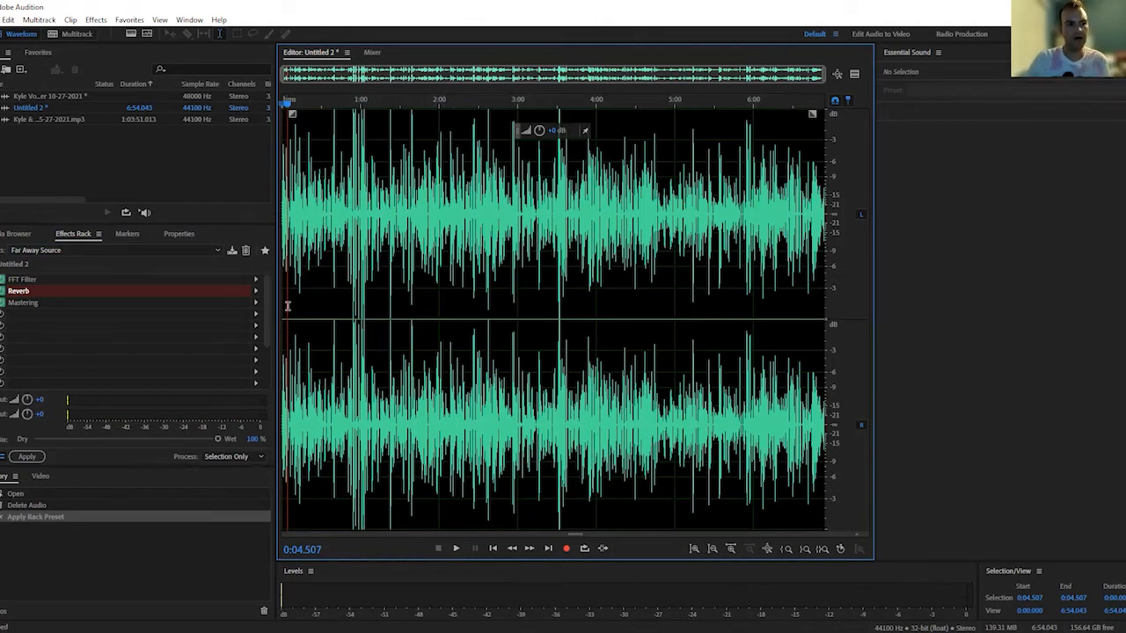
key(space)
key(space)
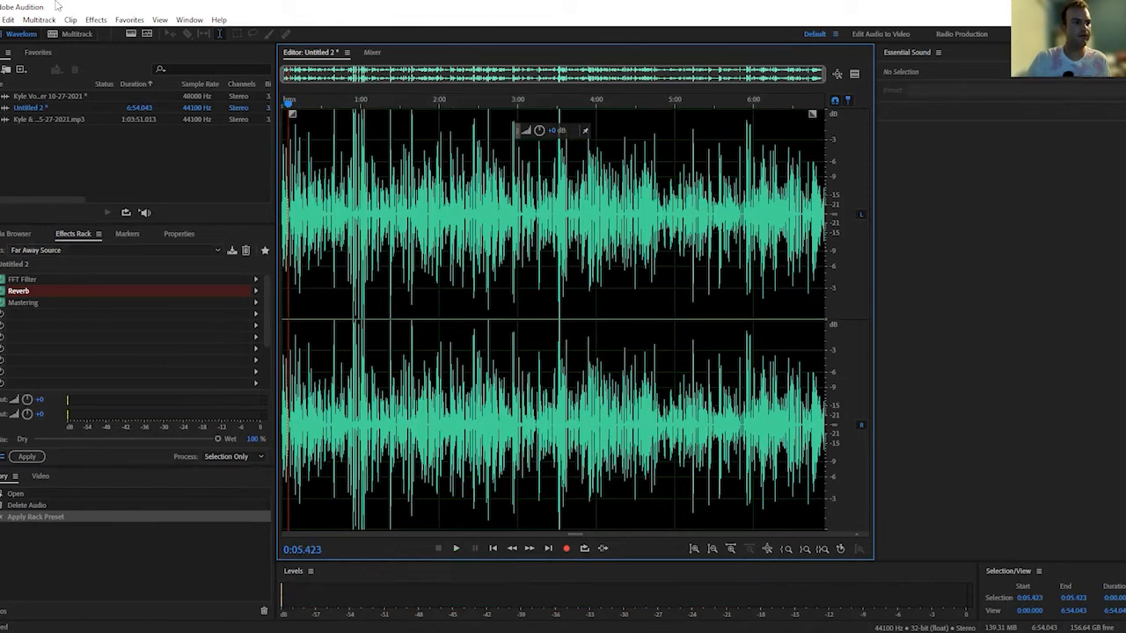
Undo the Far Away Source preset and play the clip briefly from about 0:05
click(8, 19)
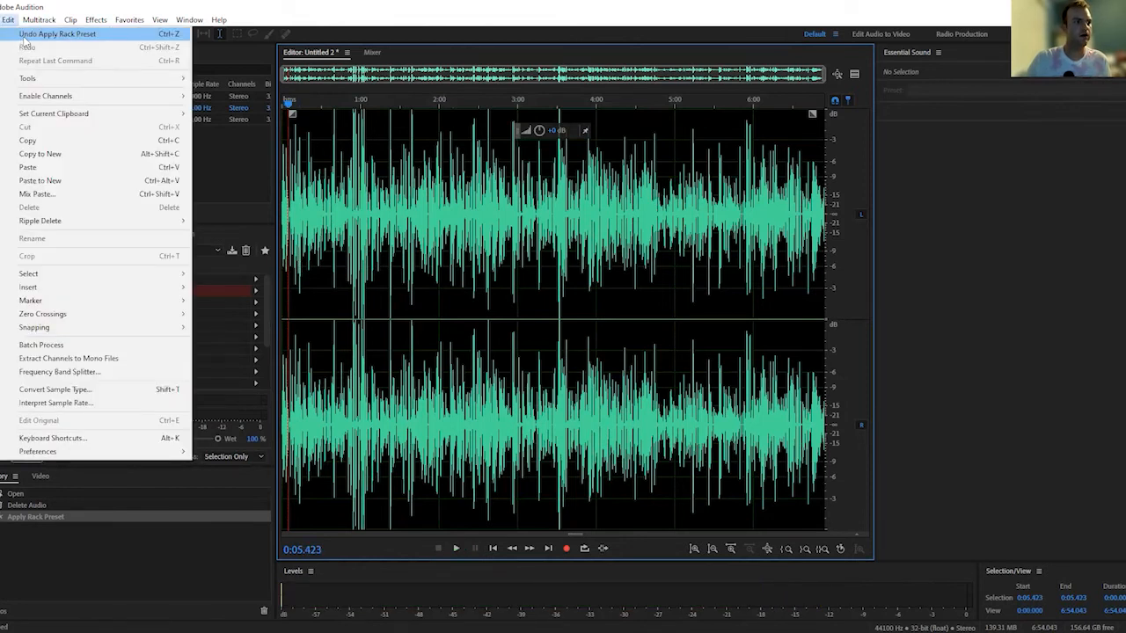
click(35, 34)
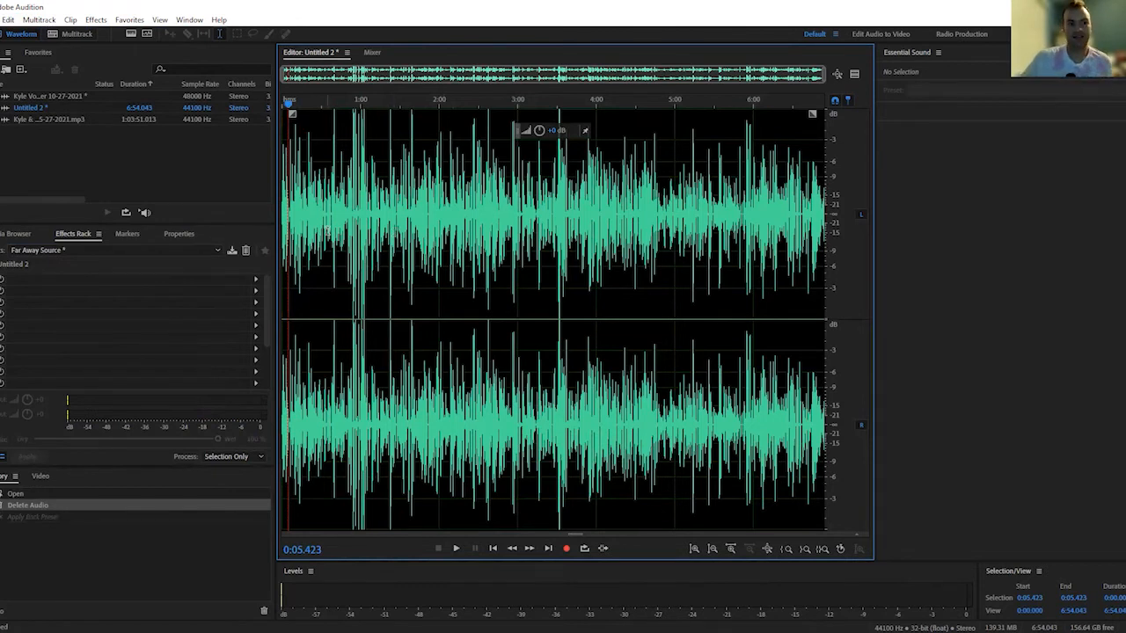
key(space)
key(space)
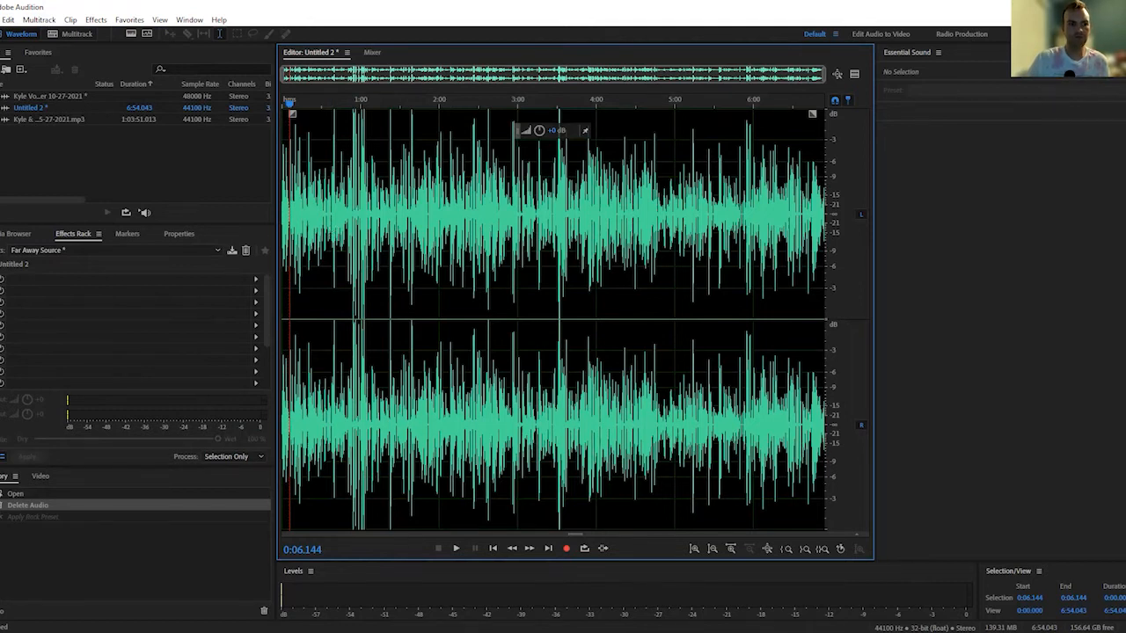
Select the whole clip from its start to its end and begin inserting it into a new multitrack session
drag(290, 103, 281, 103)
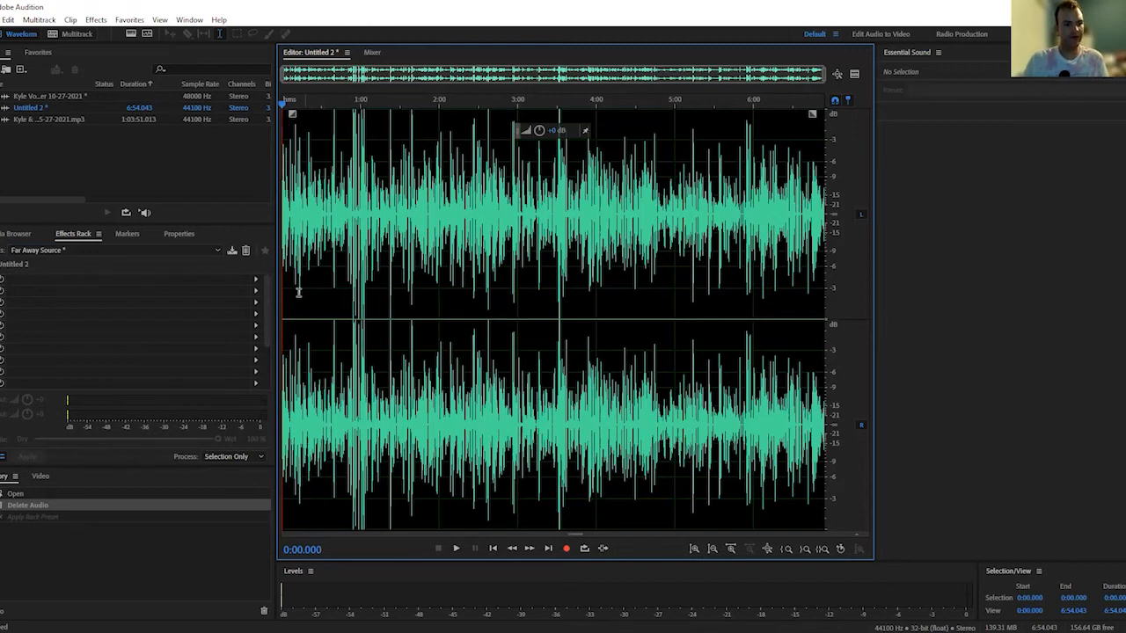
key(ctrl+a)
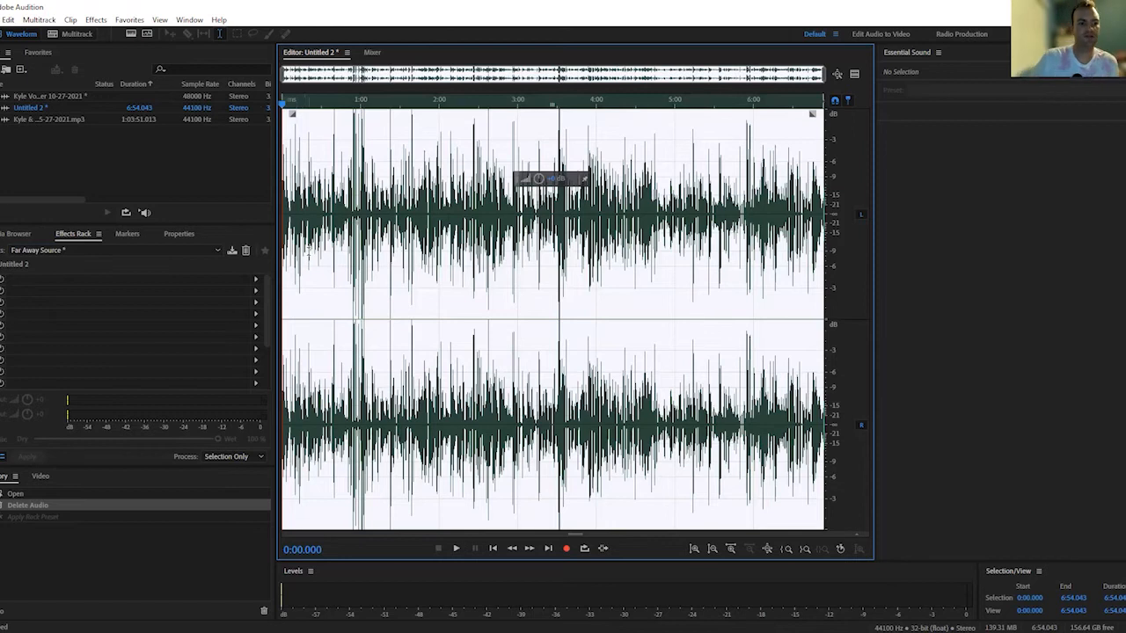
click(283, 259)
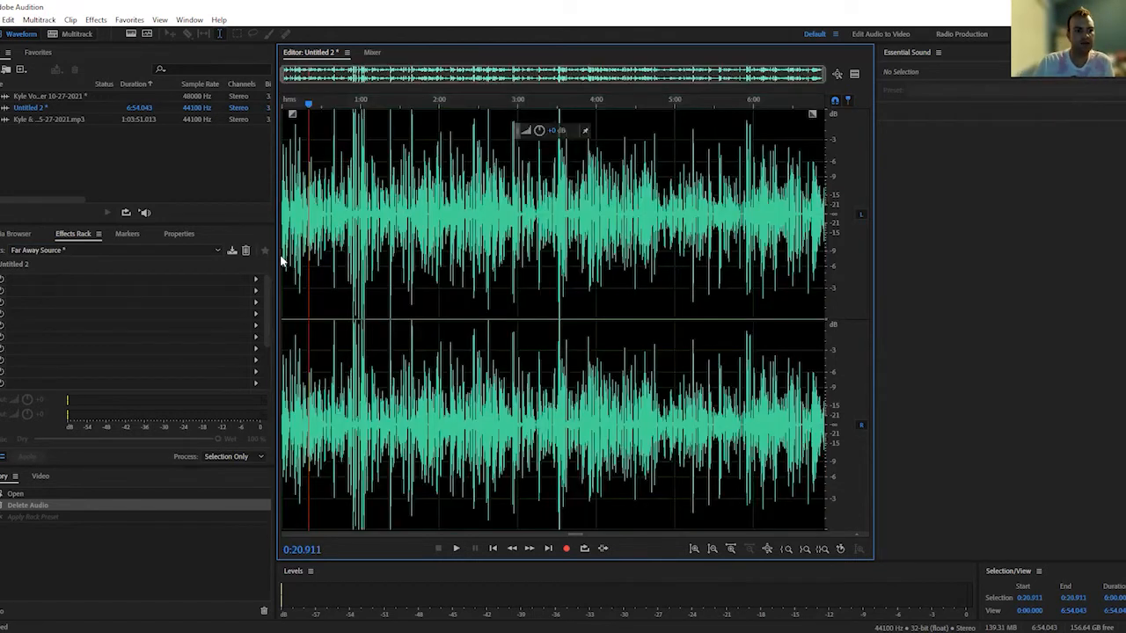
drag(283, 259, 1074, 285)
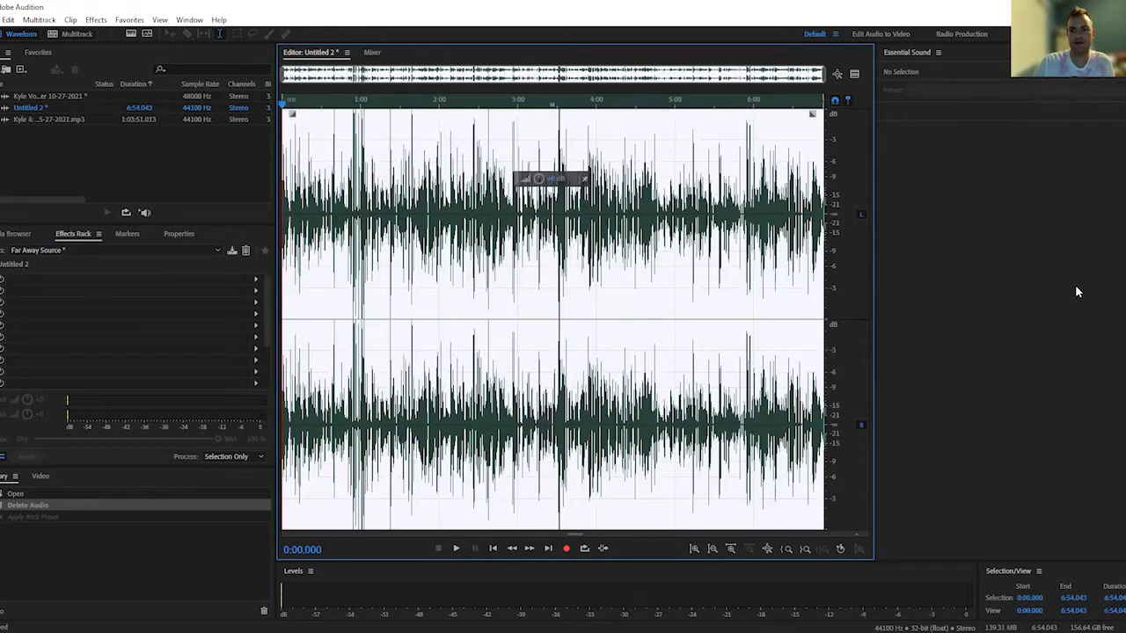
right_click(666, 260)
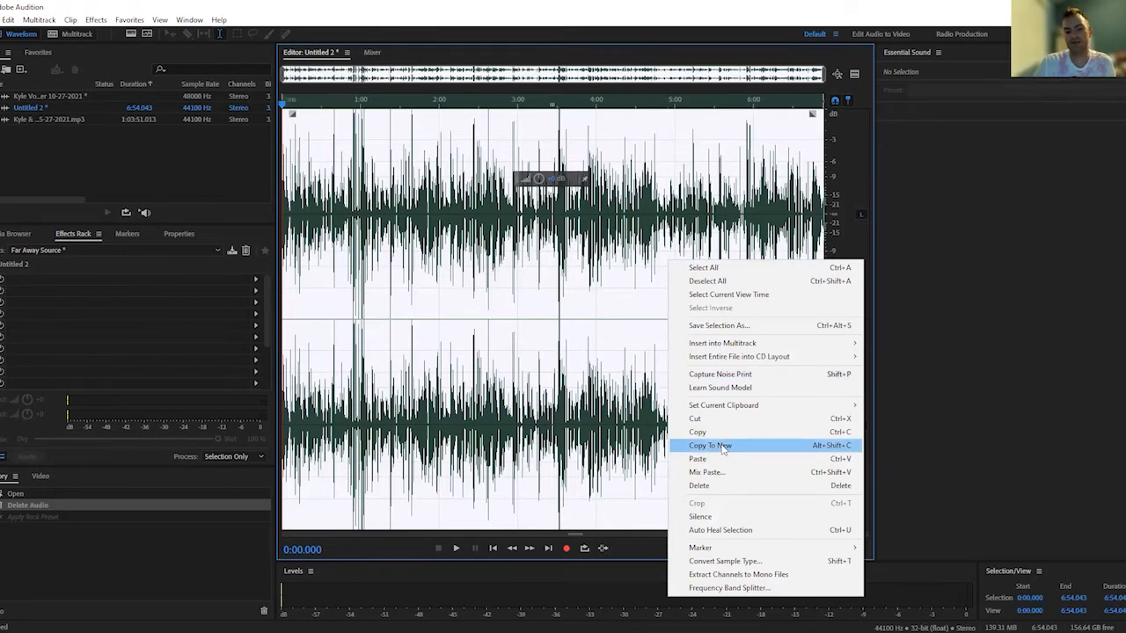
mouse_move(782, 345)
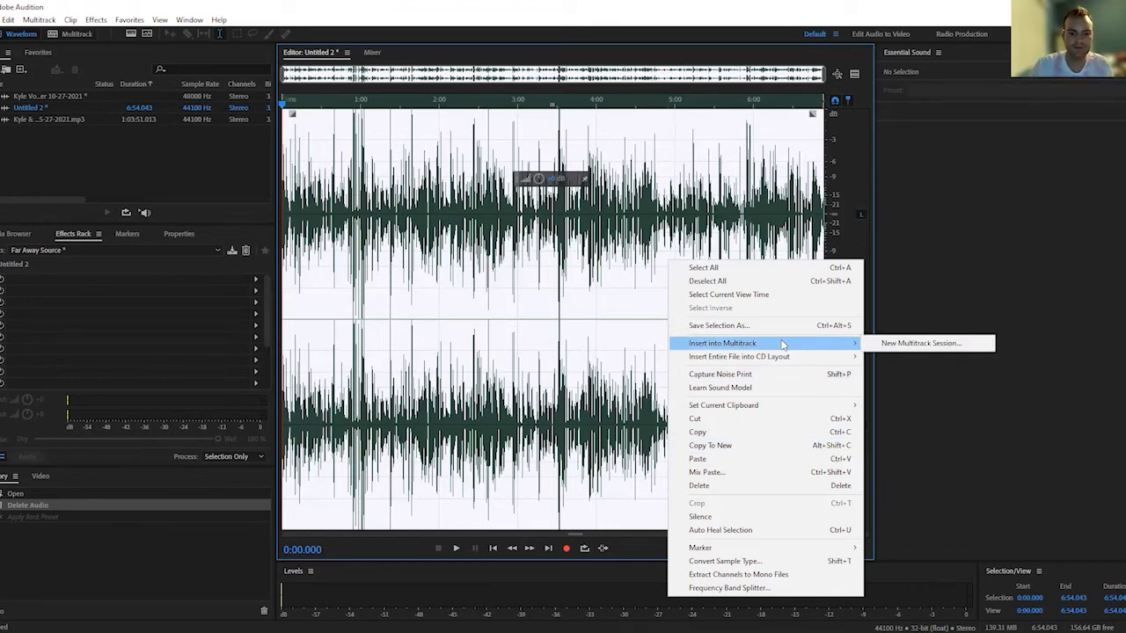
click(907, 345)
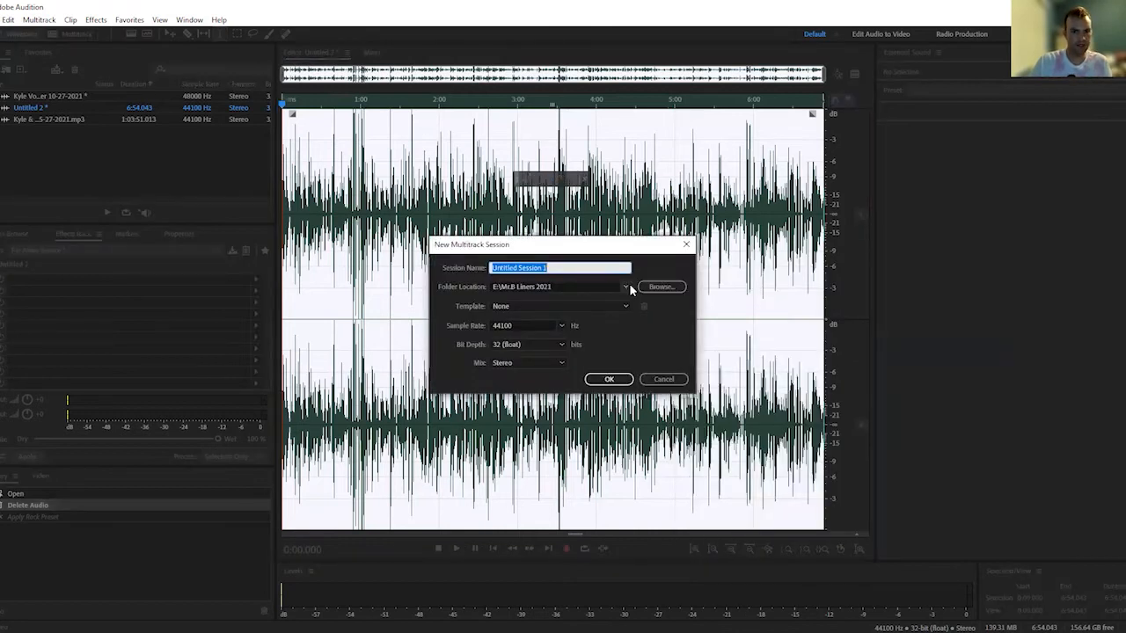
Create the session in the E: location, named with the two presenters' names followed by Reel, and play its first few seconds
click(626, 288)
click(613, 315)
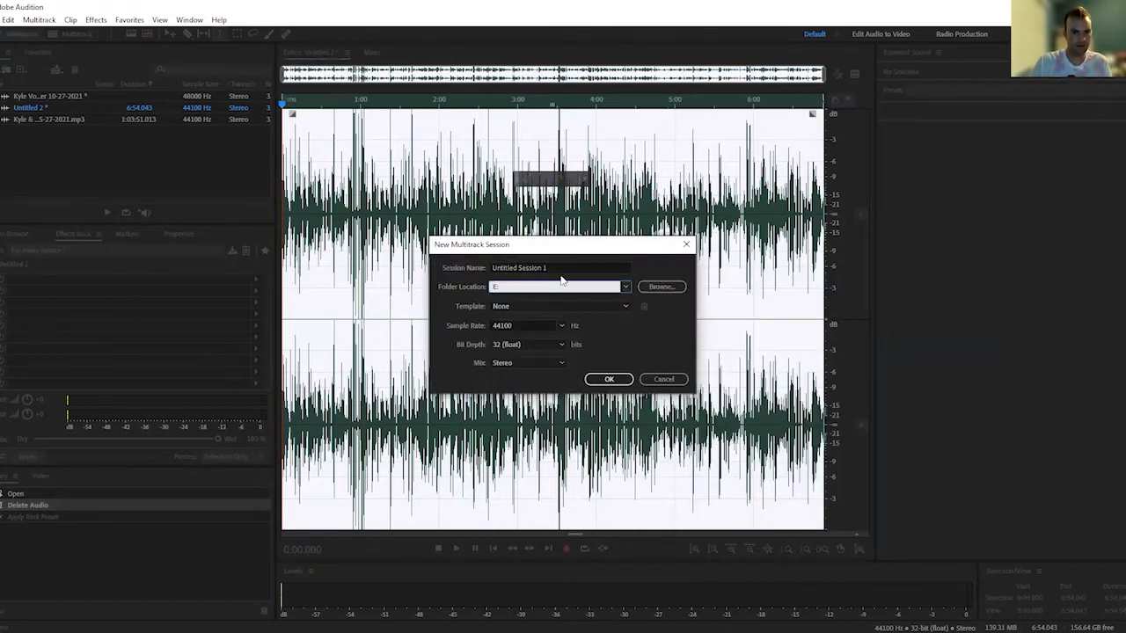
triple_click(565, 268)
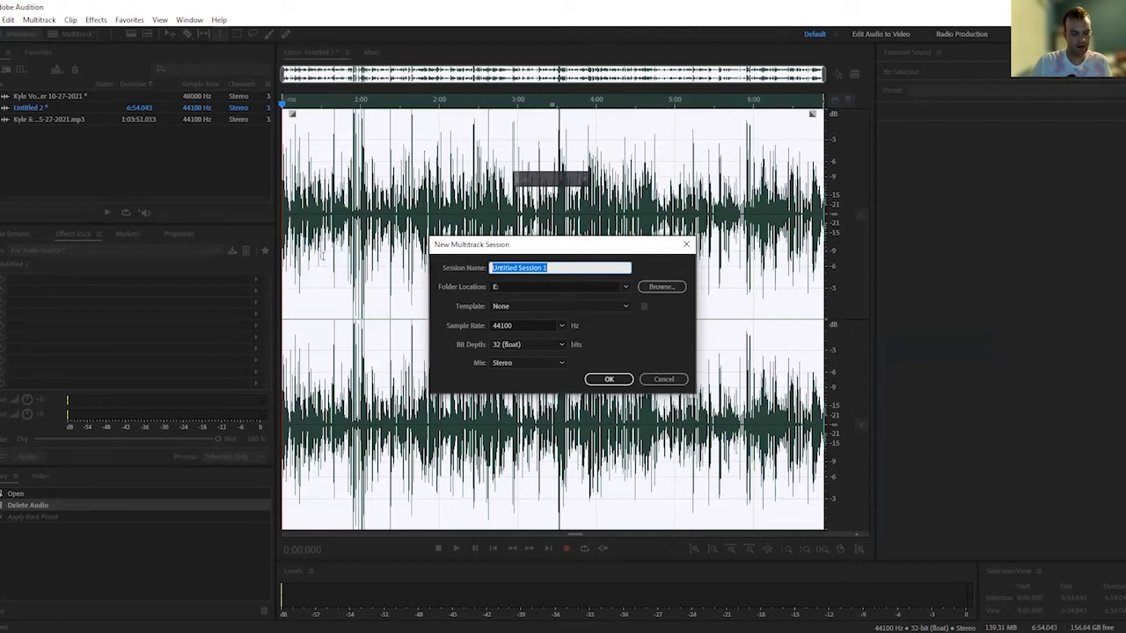
text(Kyle & Zoe Reel)
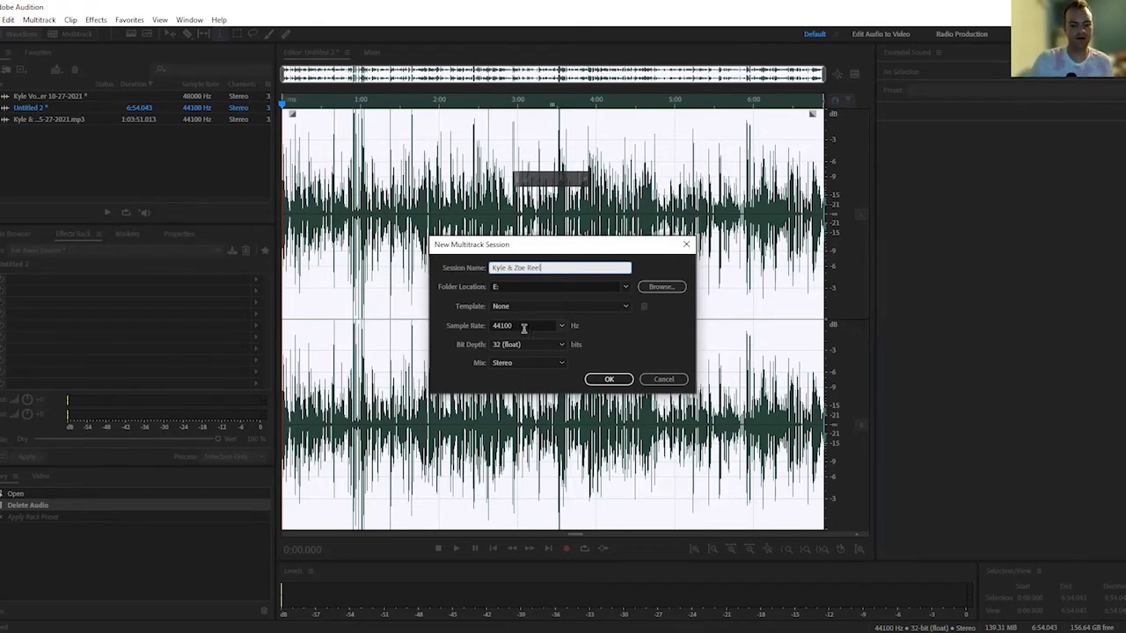
click(607, 379)
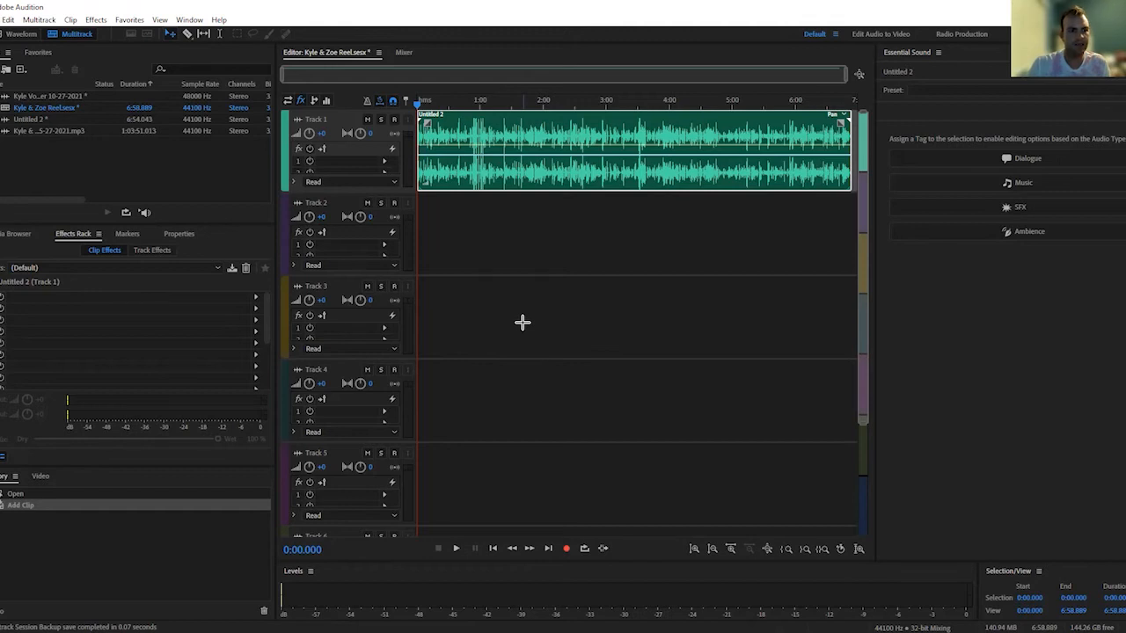
key(space)
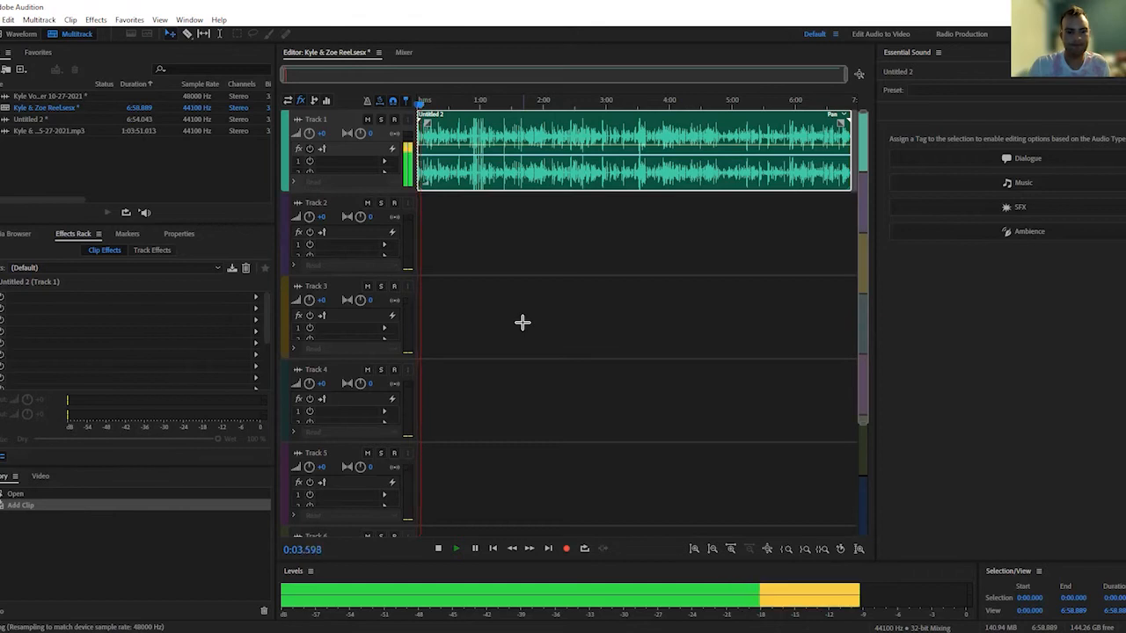
key(space)
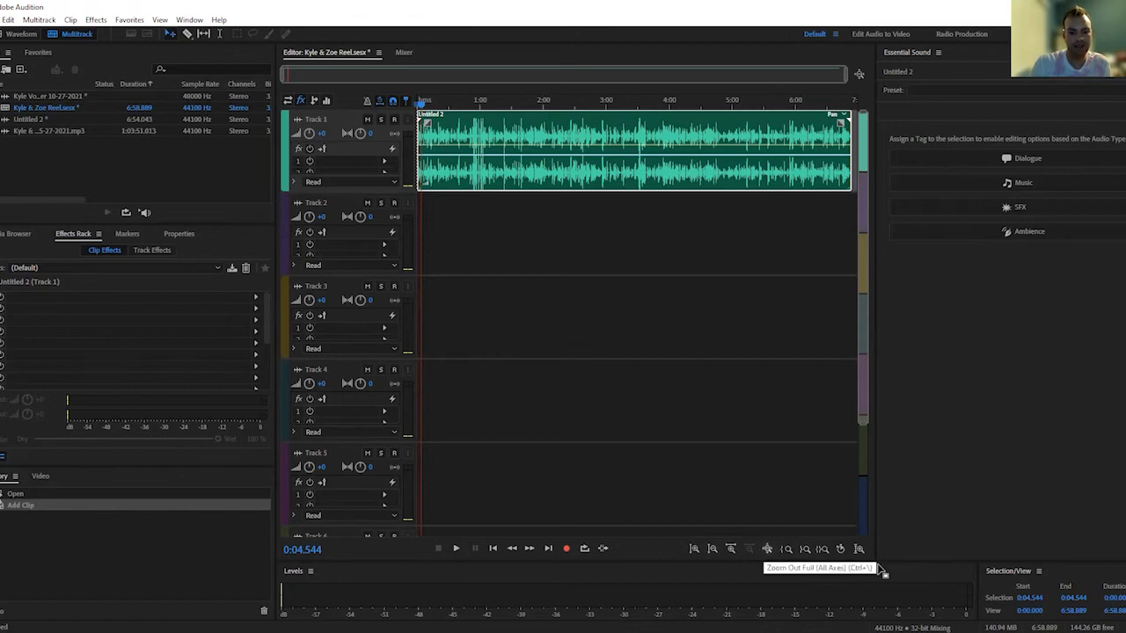
Zoom out to view all tracks, and zoom in on the timeline and the track heights to examine the clip
scroll(744, 531, down, 3)
scroll(741, 469, up, 3)
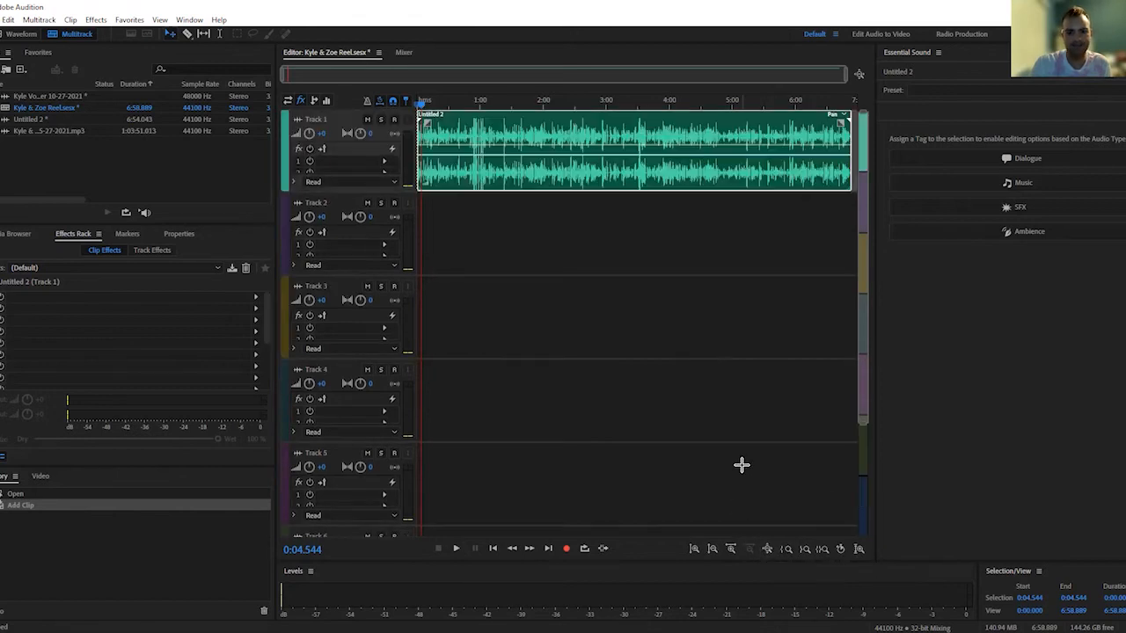
click(768, 549)
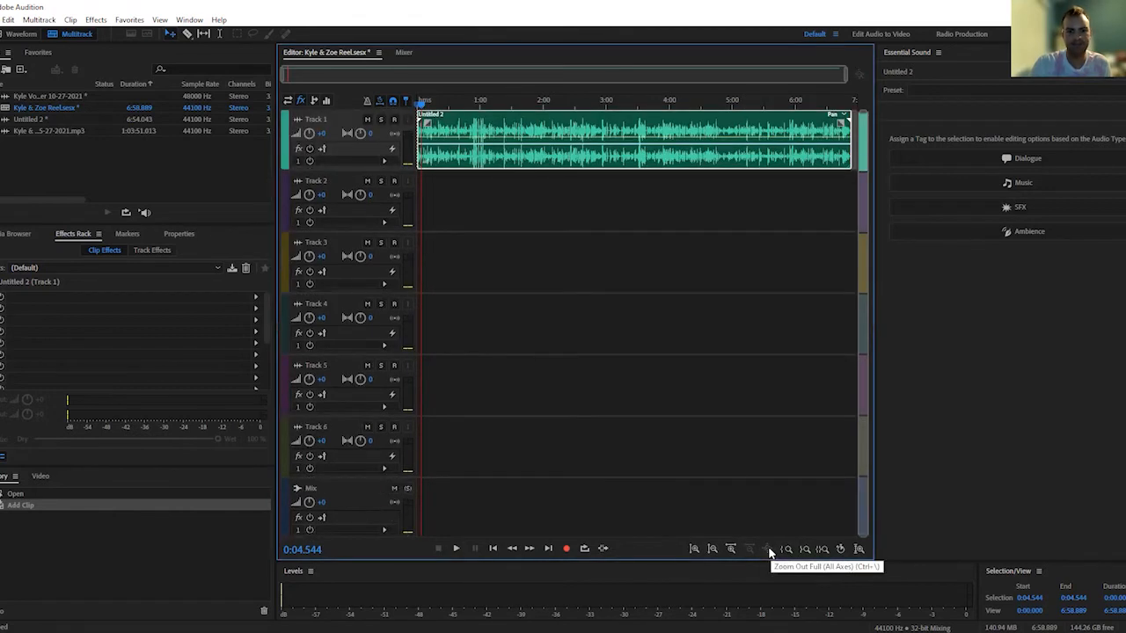
click(710, 550)
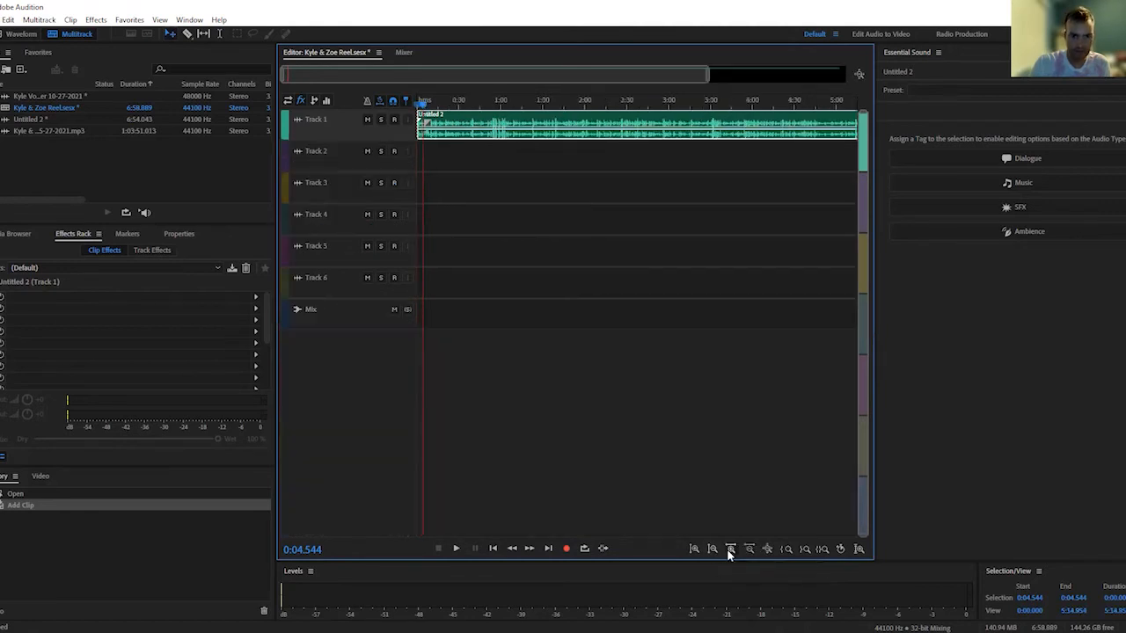
click(726, 549)
click(726, 549)
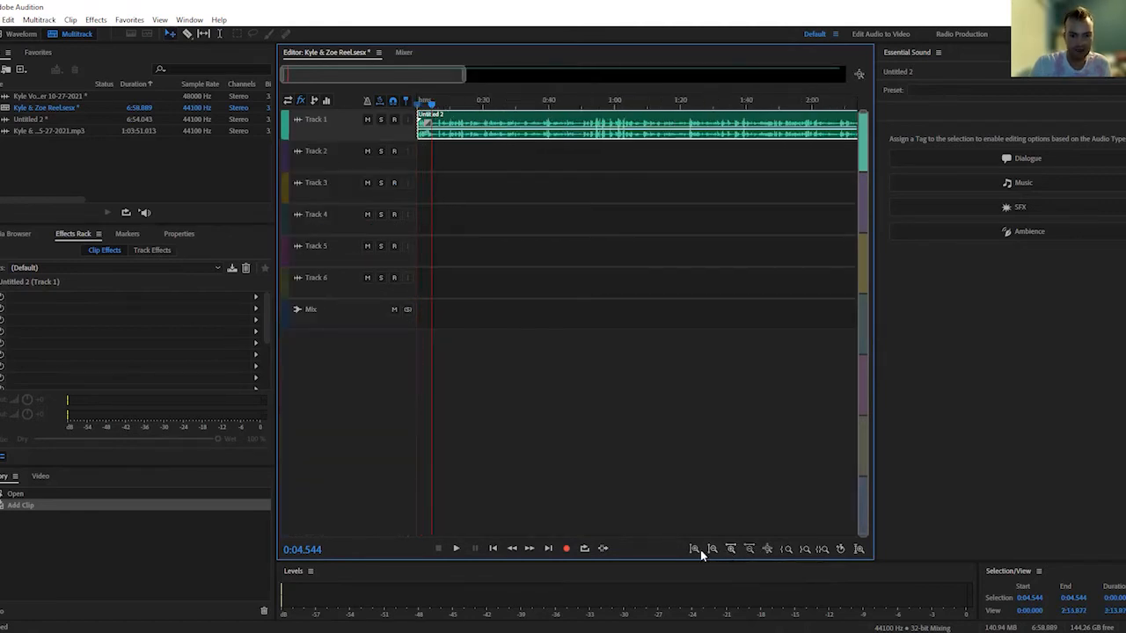
click(693, 549)
scroll(713, 396, down, 4)
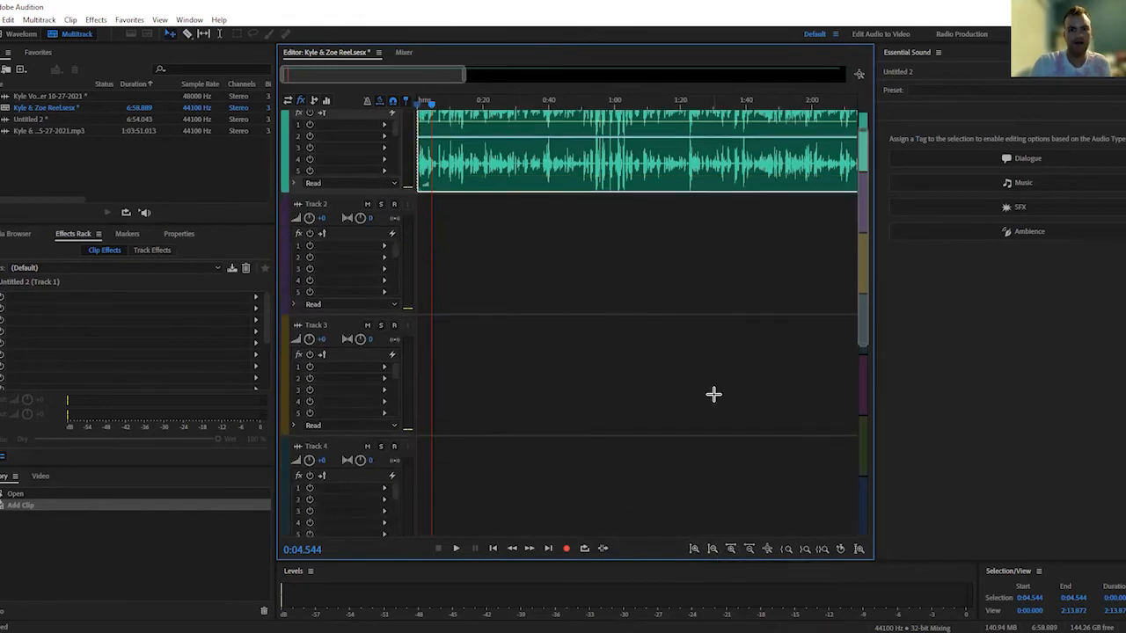
scroll(711, 396, up, 4)
Place the playhead at about 0:37 and widen the timeline's visible range to the full session length
drag(430, 104, 248, 76)
click(538, 104)
click(465, 77)
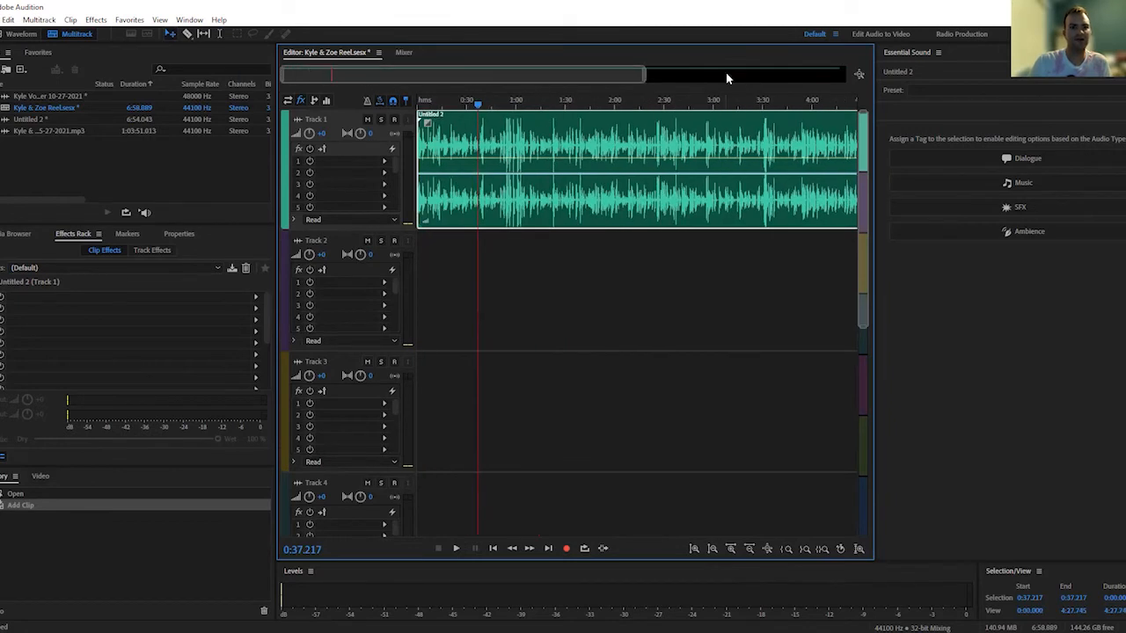
drag(648, 76, 859, 79)
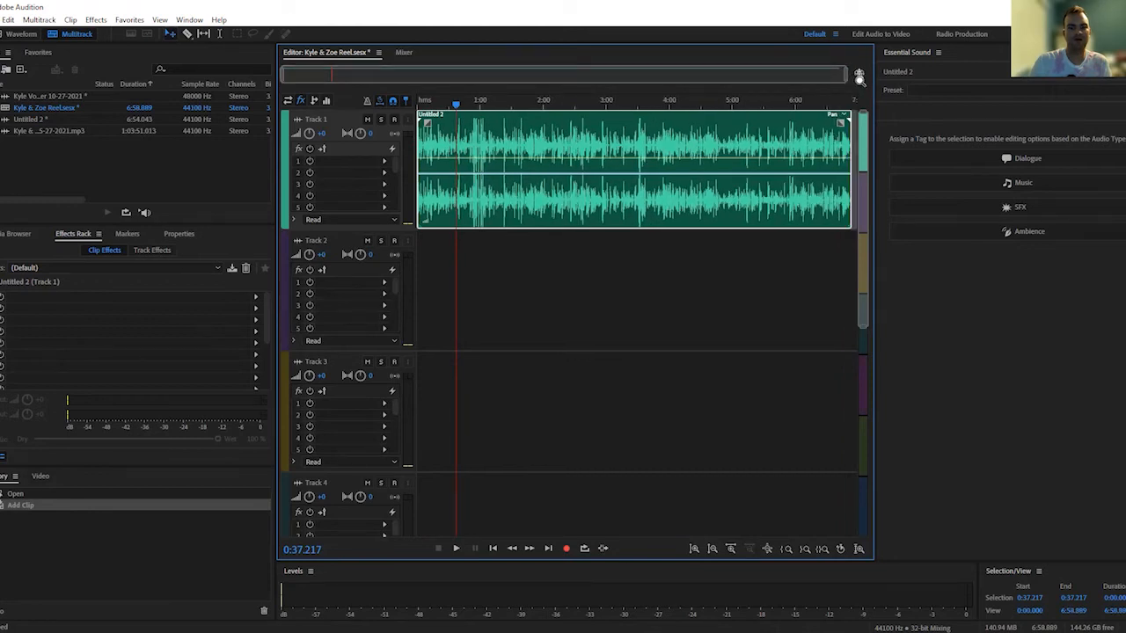
mouse_move(859, 78)
mouse_down()
mouse_move(438, 78)
mouse_move(325, 105)
mouse_move(282, 146)
mouse_move(293, 118)
mouse_move(319, 114)
mouse_move(518, 91)
mouse_move(846, 78)
mouse_up()
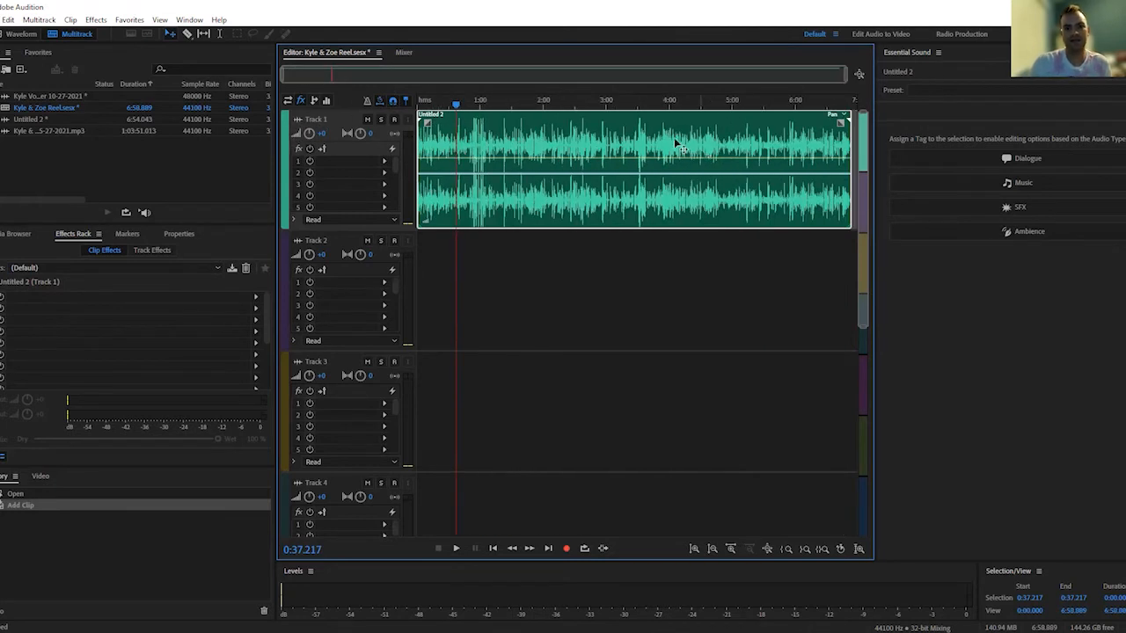
Play a moment of the session from about 6:30 to check how the first clip ends
drag(456, 105, 828, 141)
key(space)
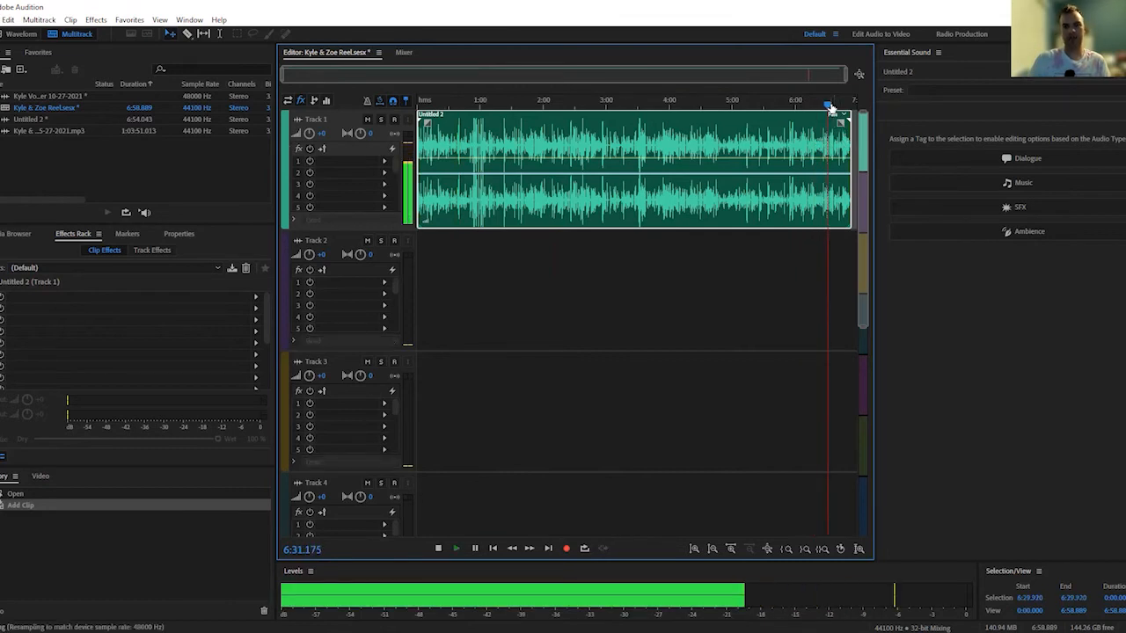
key(space)
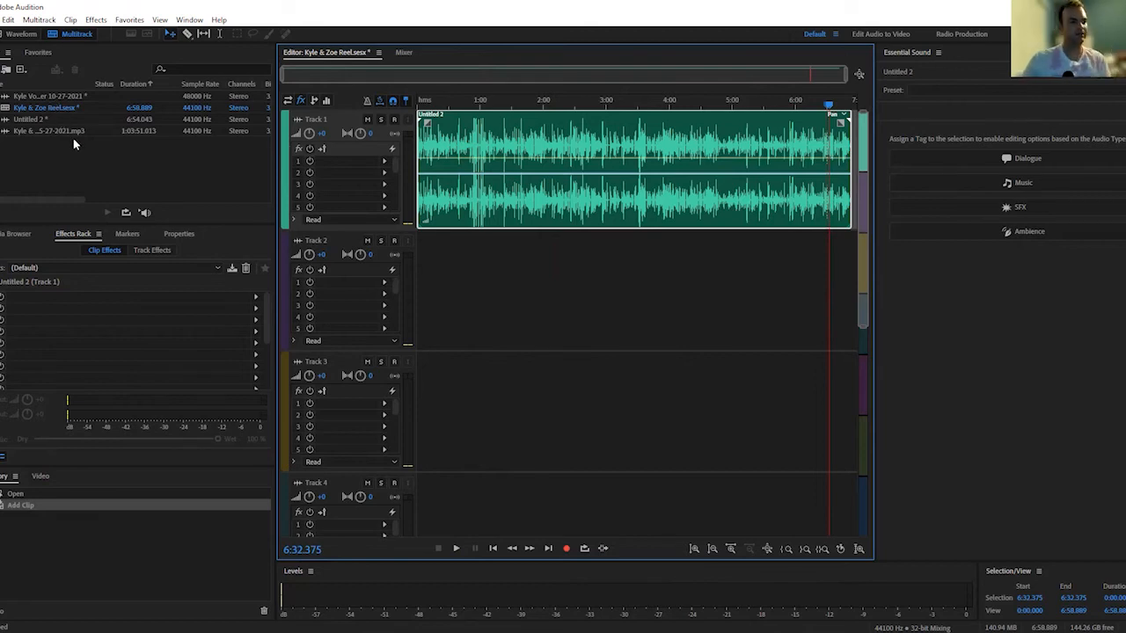
Open the full 5-27-2021 recording, audition it from about 40:42, and select the section from about 40:55 to 51:10
double_click(79, 132)
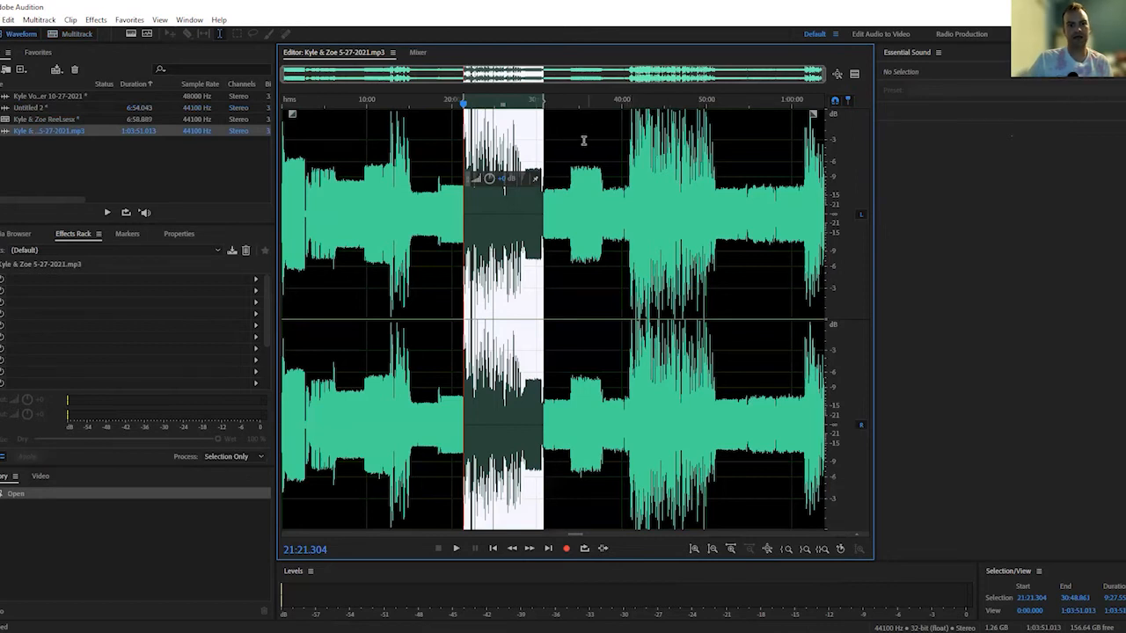
click(629, 148)
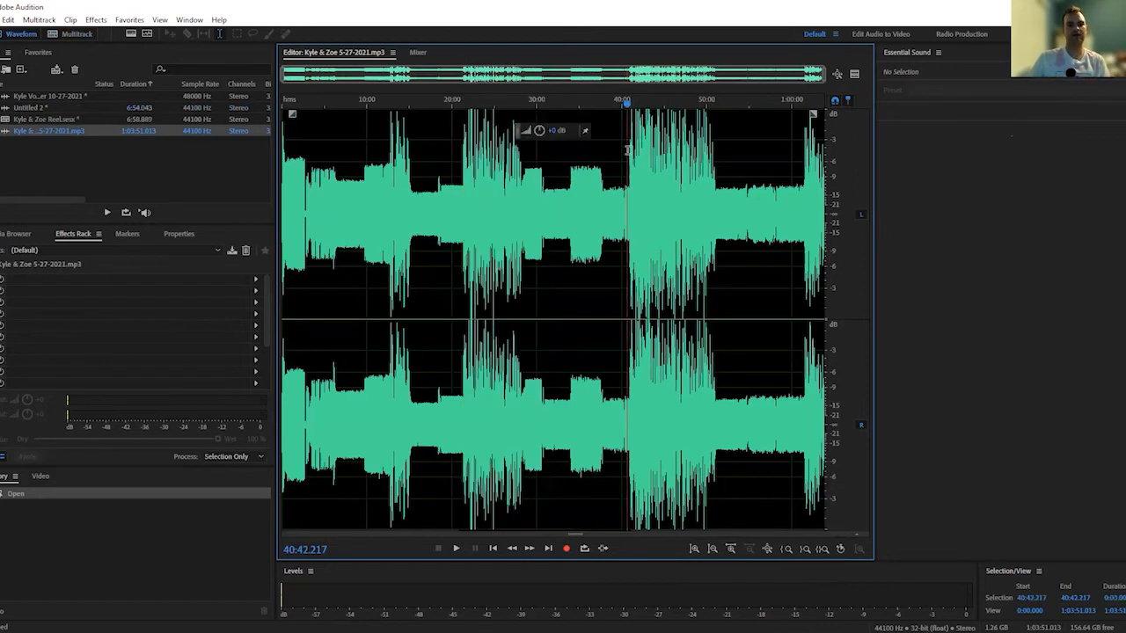
key(space)
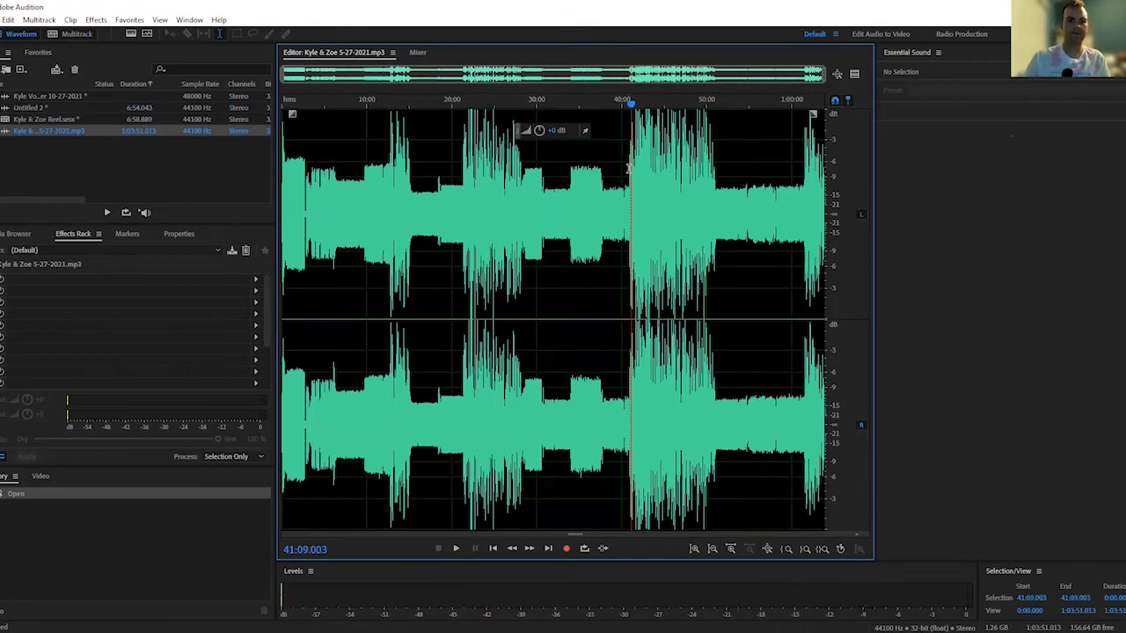
drag(629, 167, 715, 165)
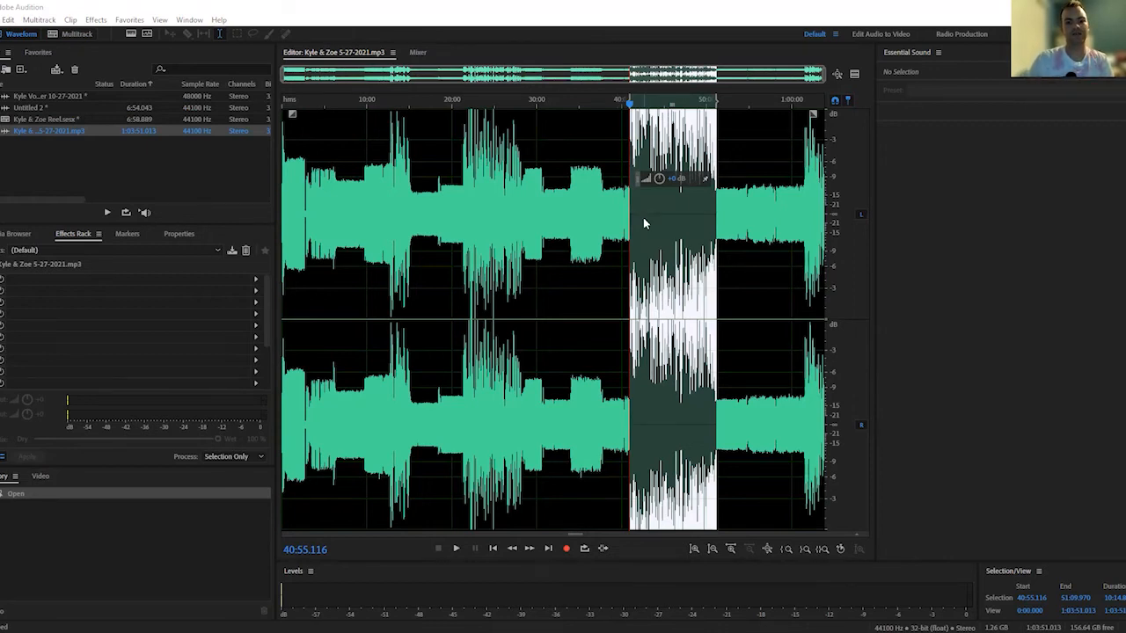
Copy the selected section and try to paste it on Track 2 of the multitrack session
right_click(643, 217)
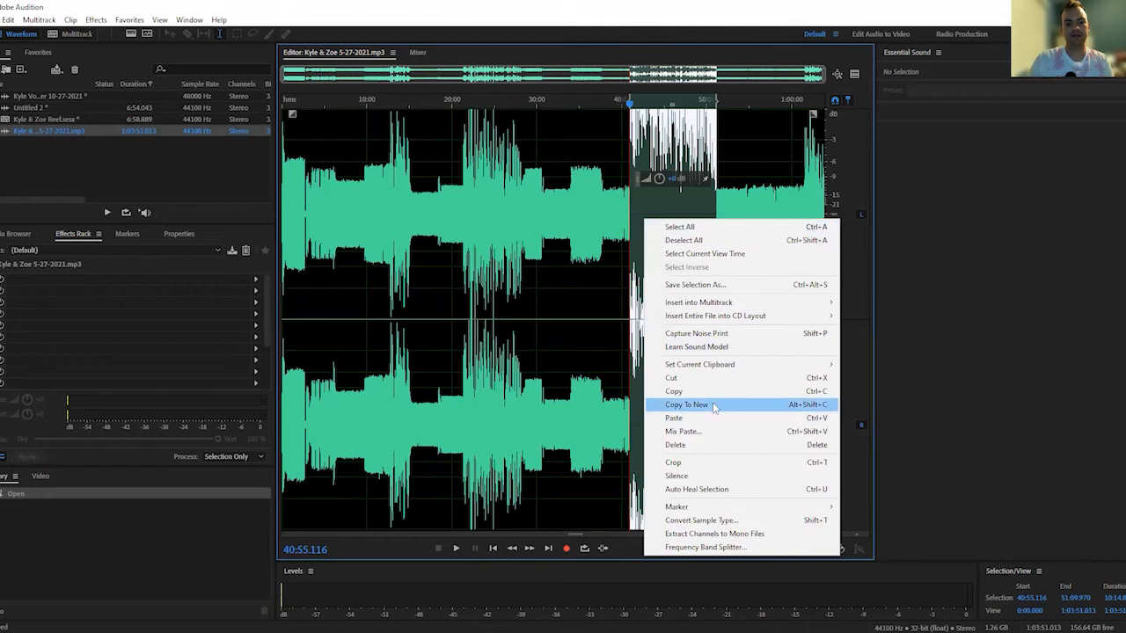
click(715, 392)
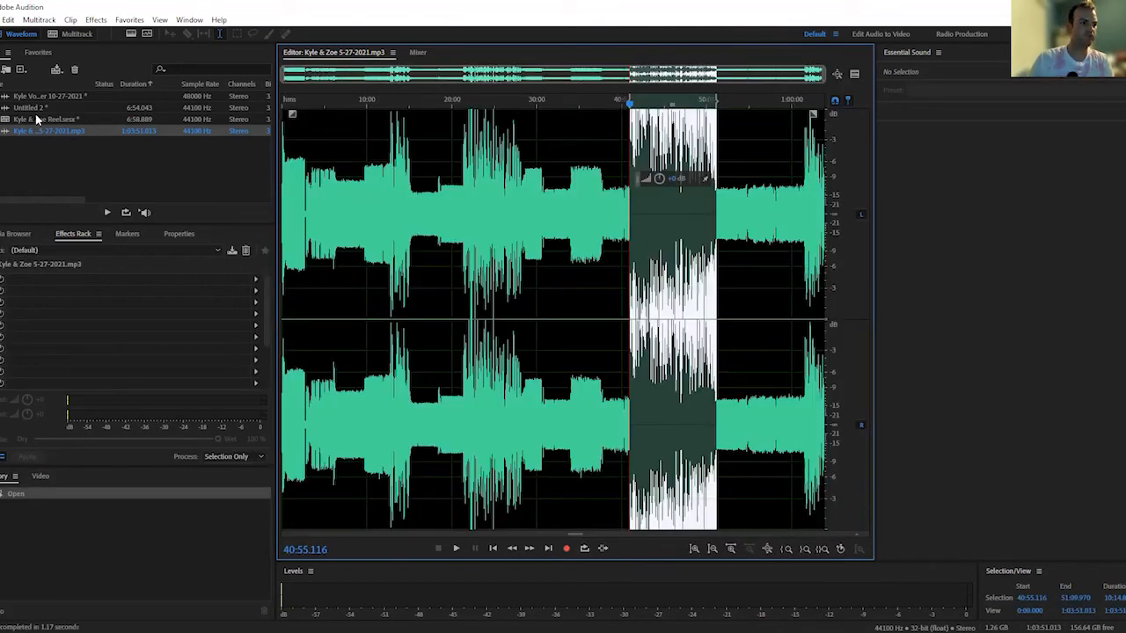
double_click(36, 119)
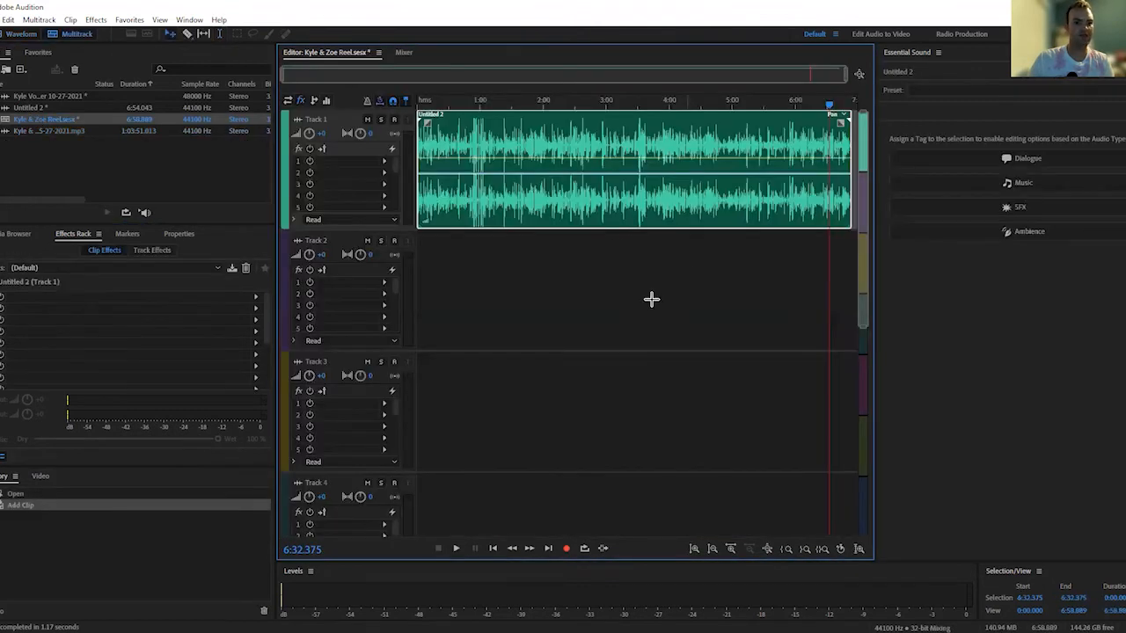
right_click(834, 297)
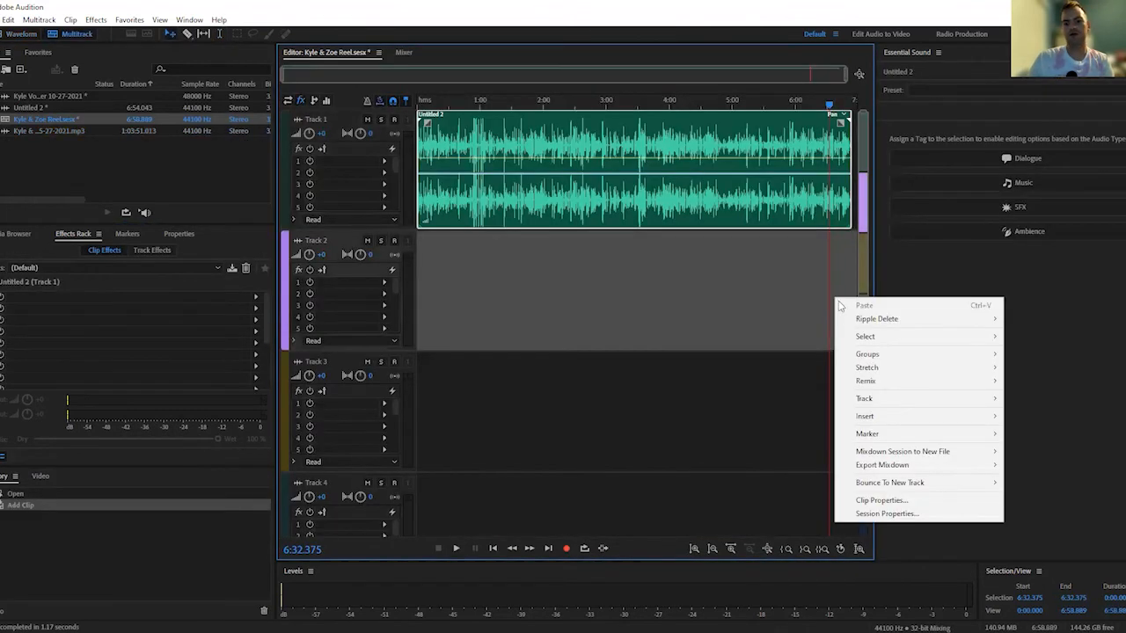
mouse_move(869, 320)
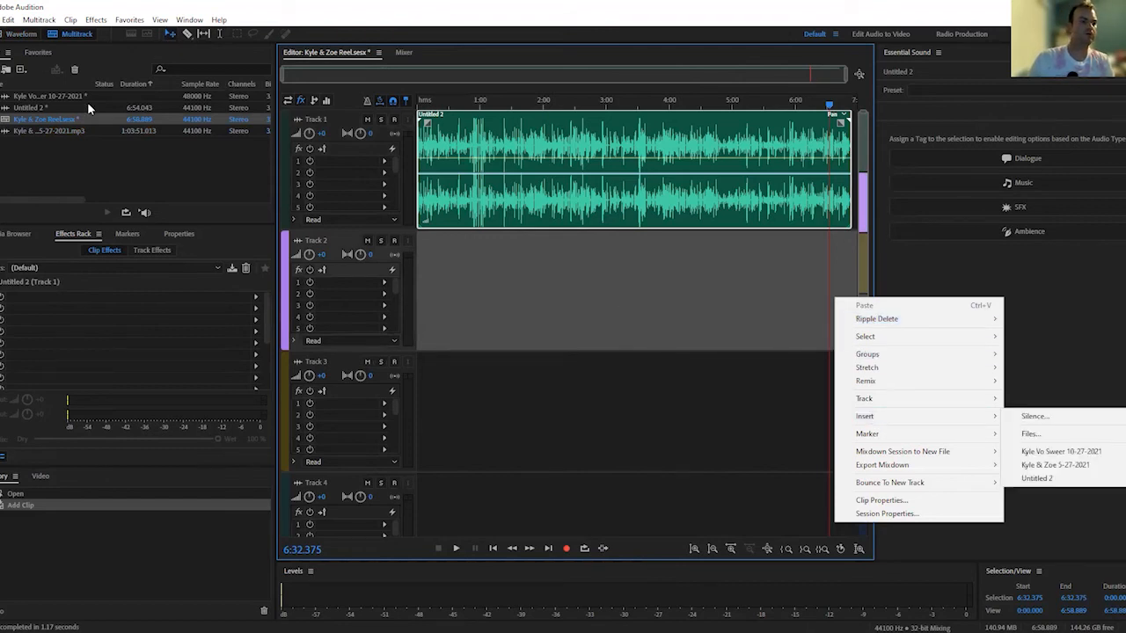
Return to the full 5-27-2021 recording and copy the selected section to a new file
double_click(57, 132)
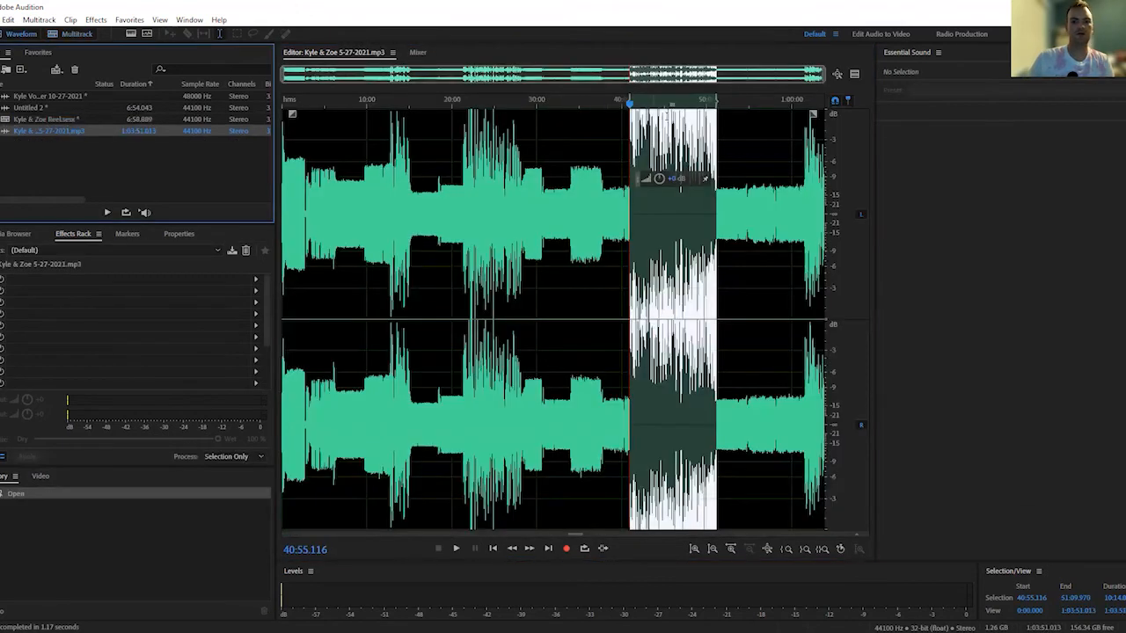
right_click(665, 125)
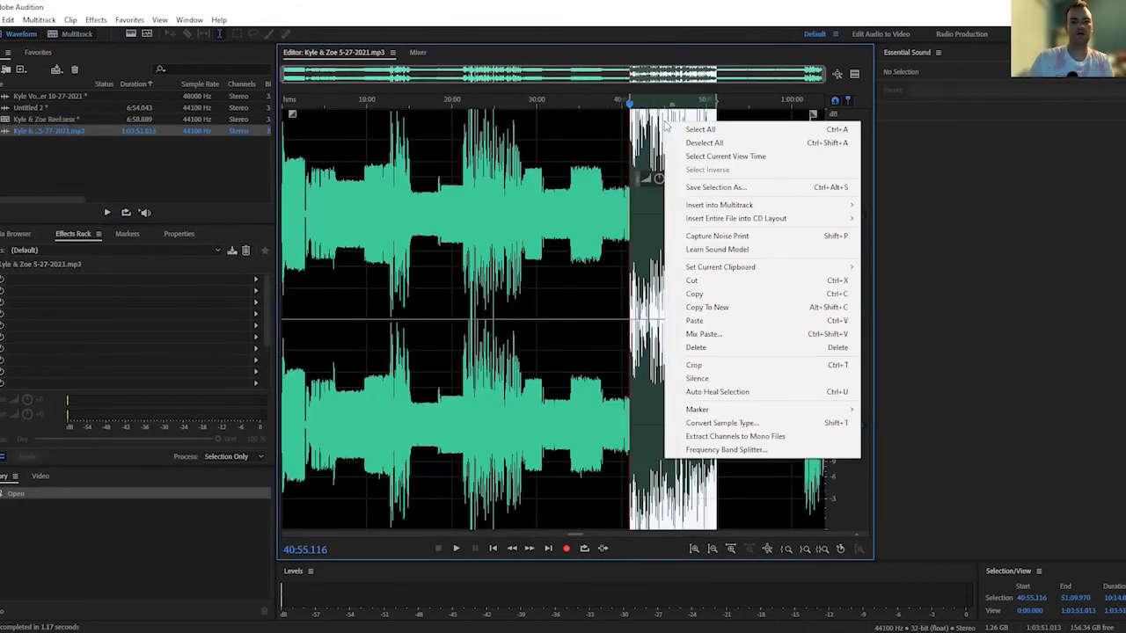
click(753, 310)
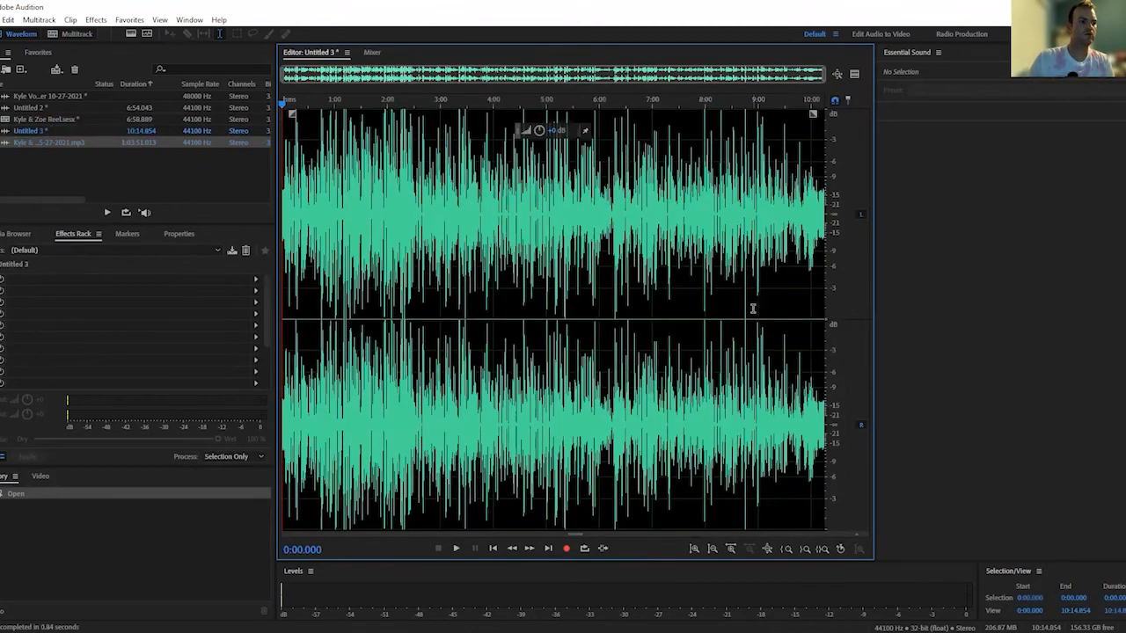
click(86, 133)
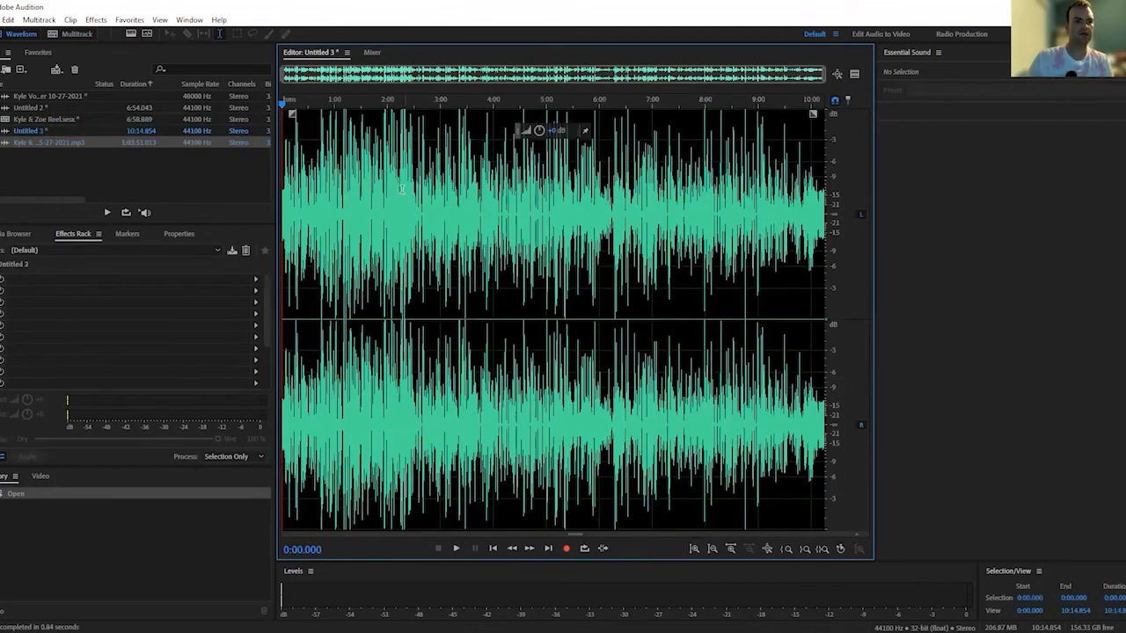
Play the new file at its start and at two points towards its end to check the content
key(space)
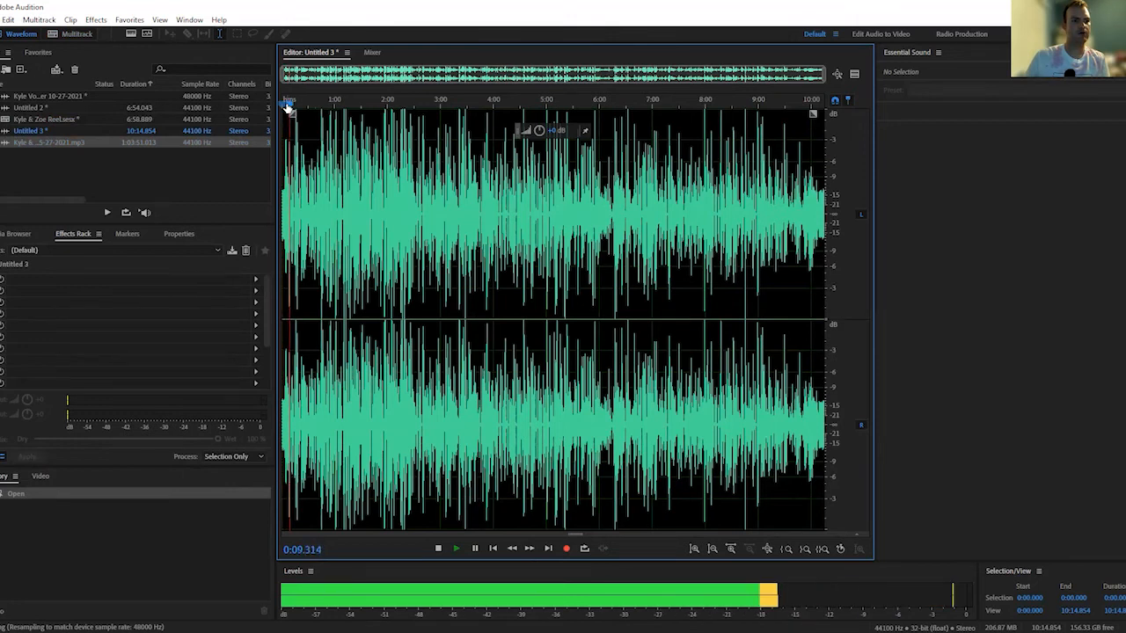
key(space)
drag(292, 108, 750, 157)
key(space)
drag(755, 105, 815, 119)
key(space)
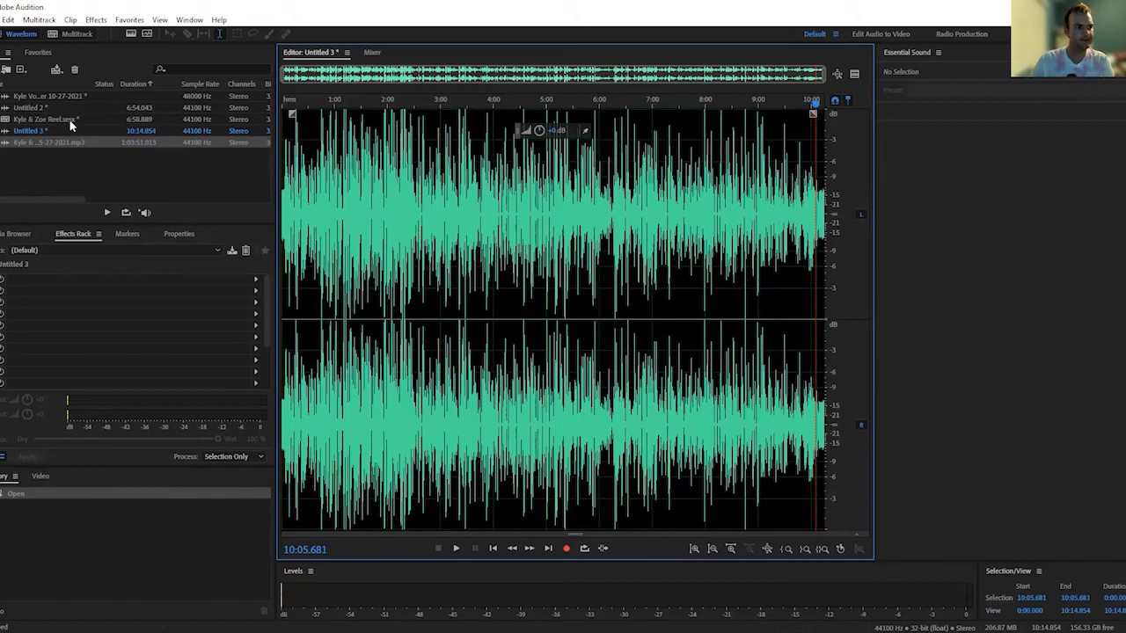
Reopen the Reel multitrack session in the editor
right_click(27, 131)
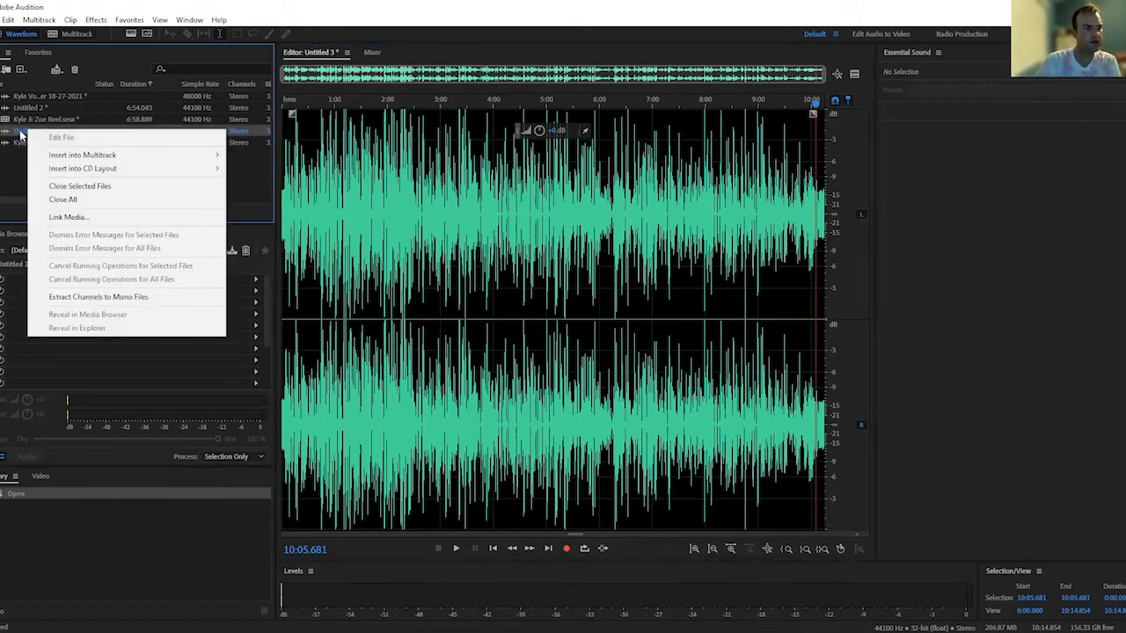
click(20, 134)
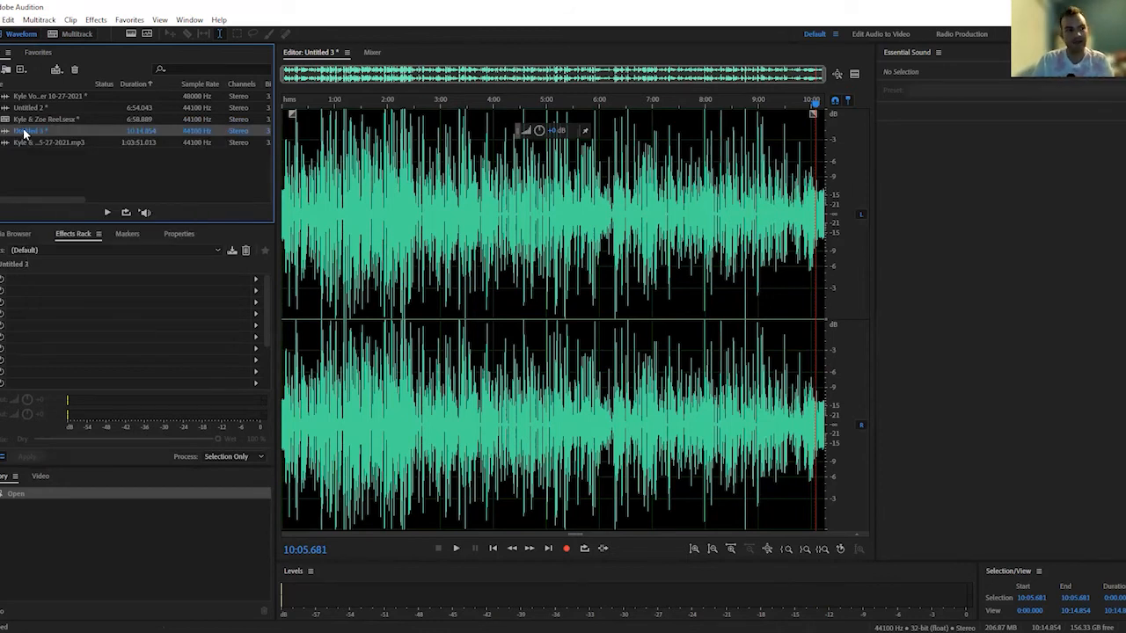
double_click(40, 119)
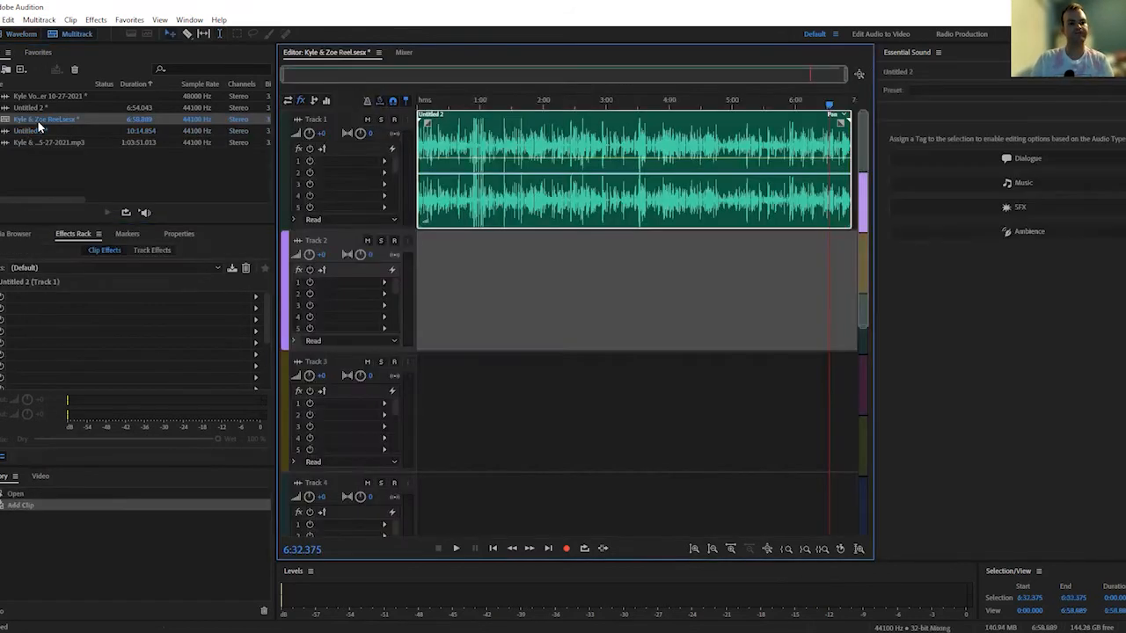
right_click(829, 279)
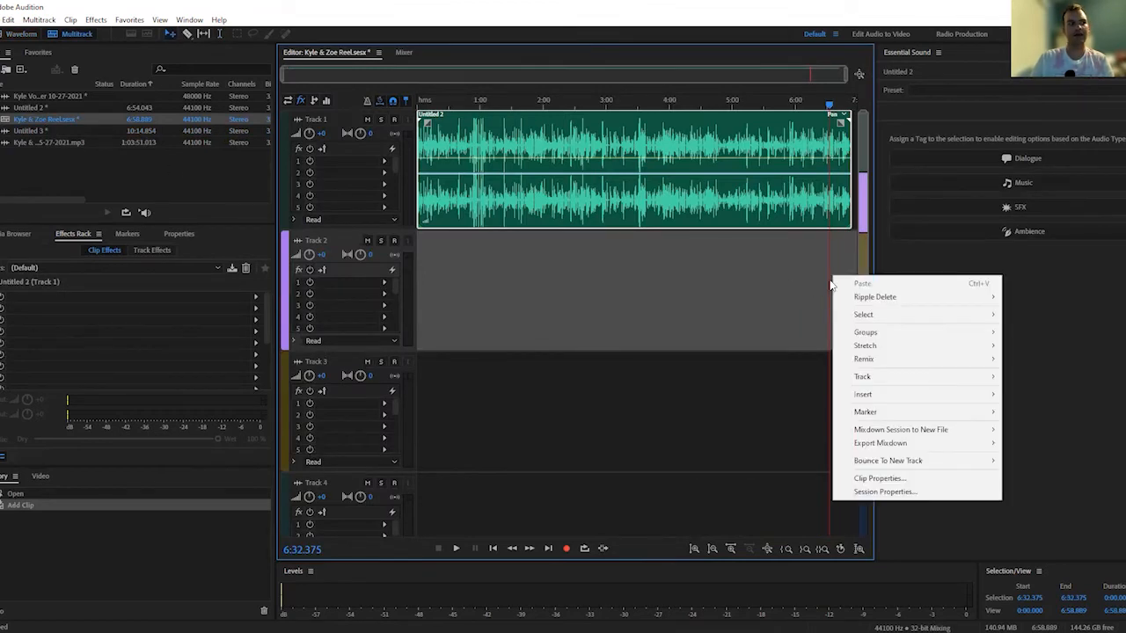
click(82, 38)
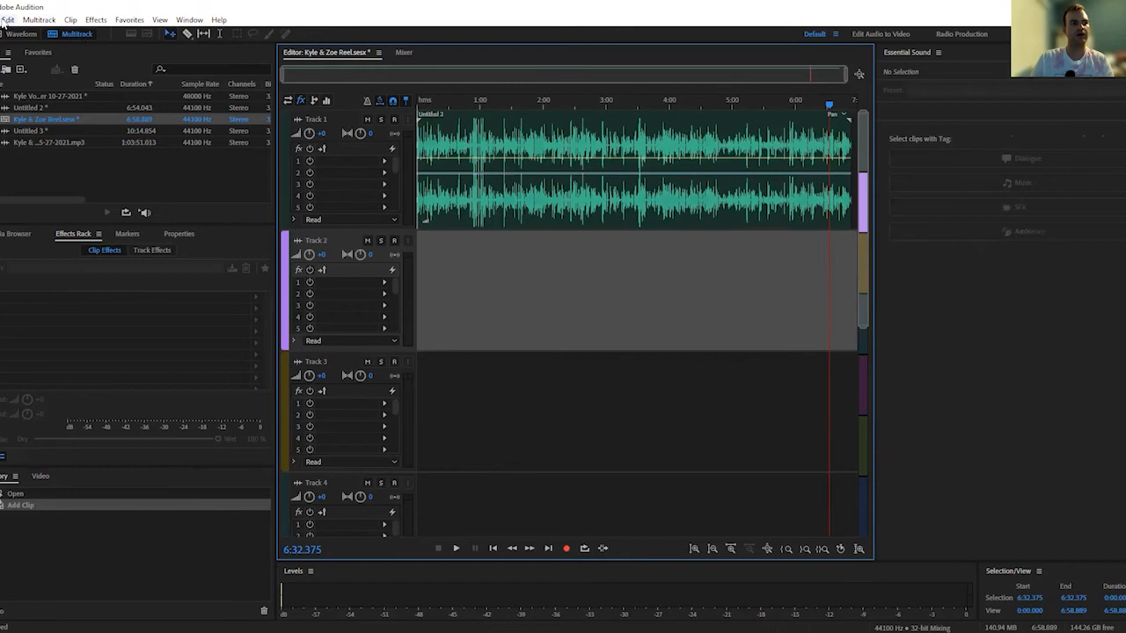
click(7, 19)
mouse_move(0, 20)
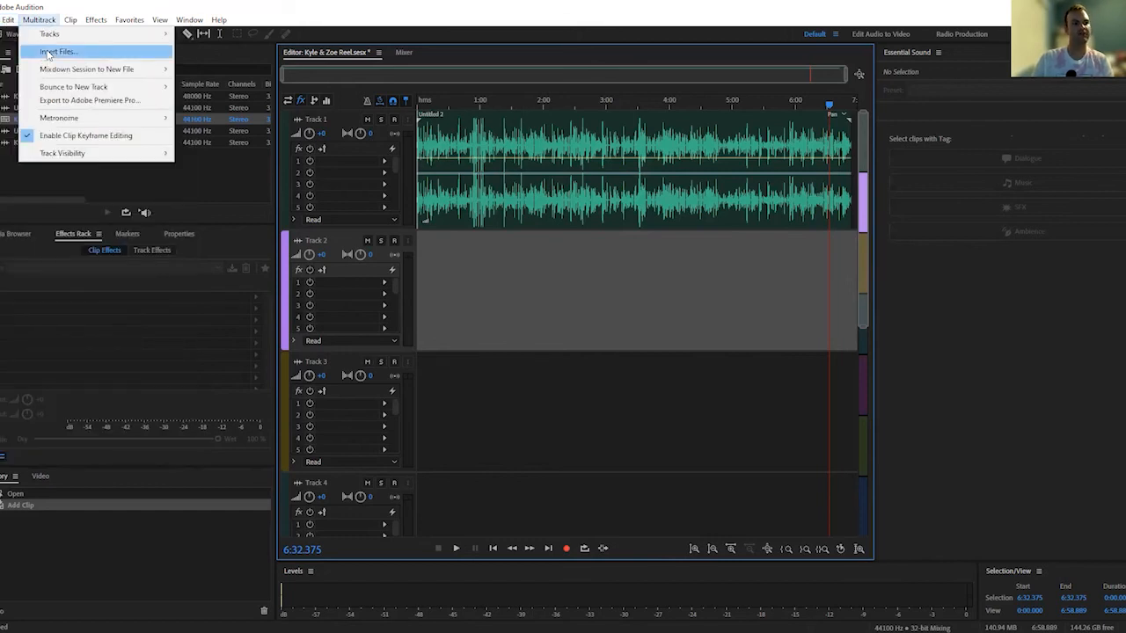
click(799, 308)
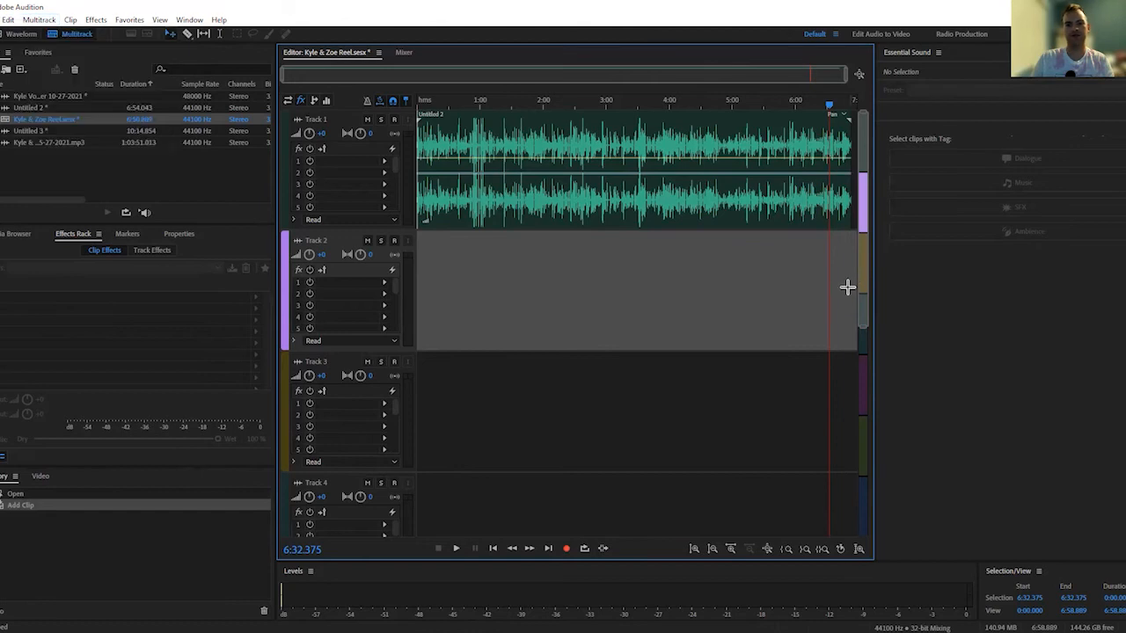
Insert the Untitled 3 file on Track 2 at the playhead position
right_click(847, 287)
click(877, 329)
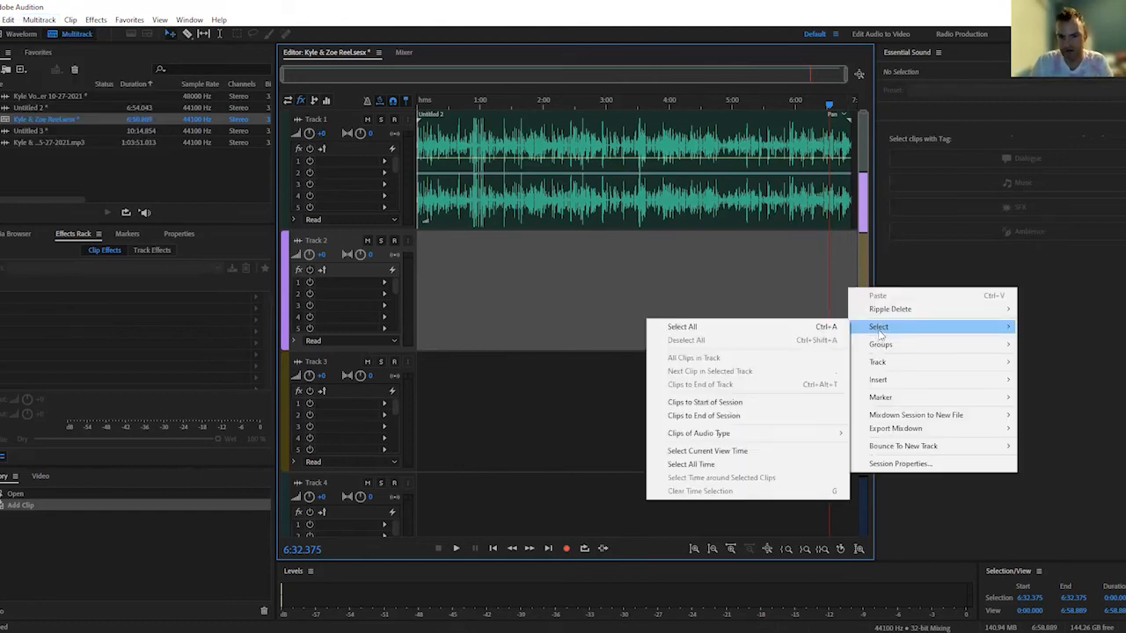
click(890, 382)
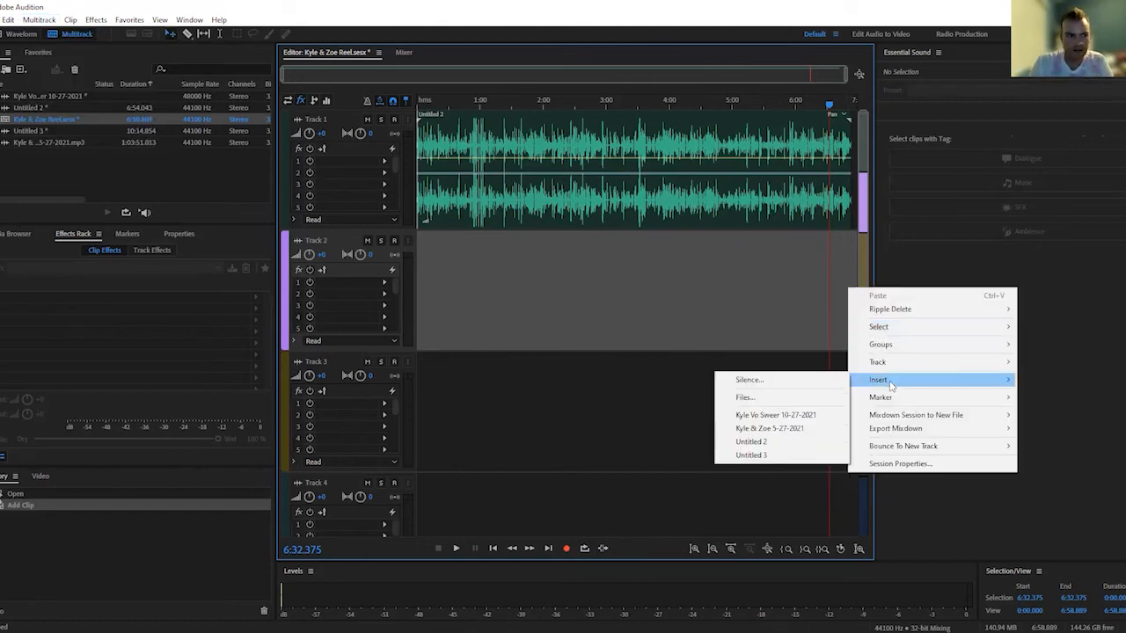
click(790, 456)
Move the Untitled 3 clip to Track 1 directly against the first clip's end, and play the join from about 6:42
drag(842, 243, 695, 123)
drag(629, 108, 640, 105)
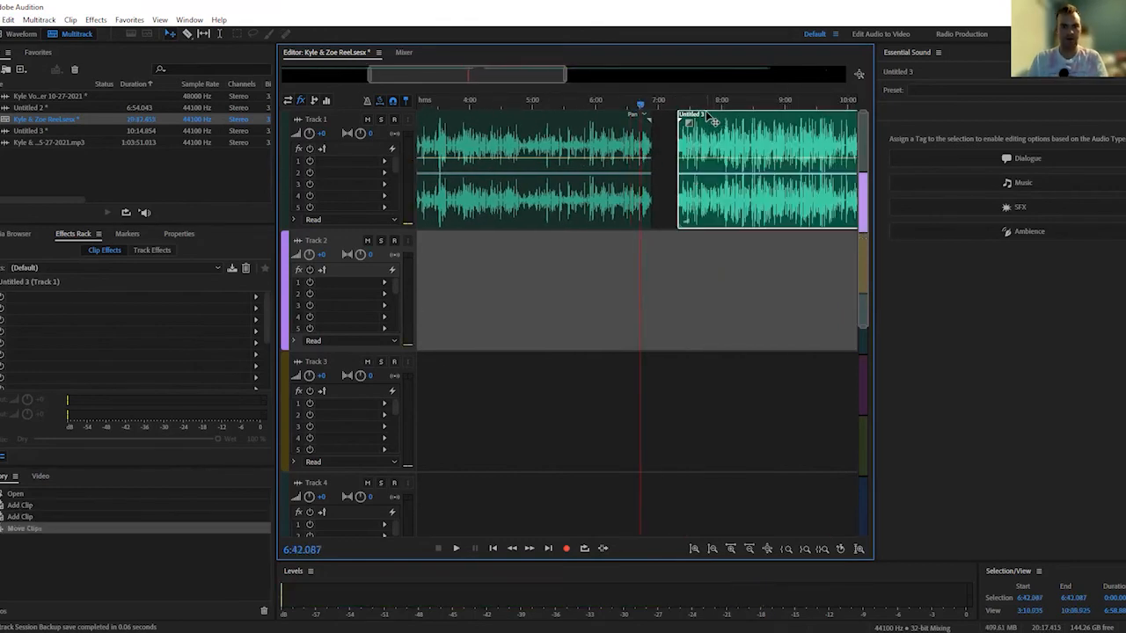
drag(709, 117, 682, 117)
key(space)
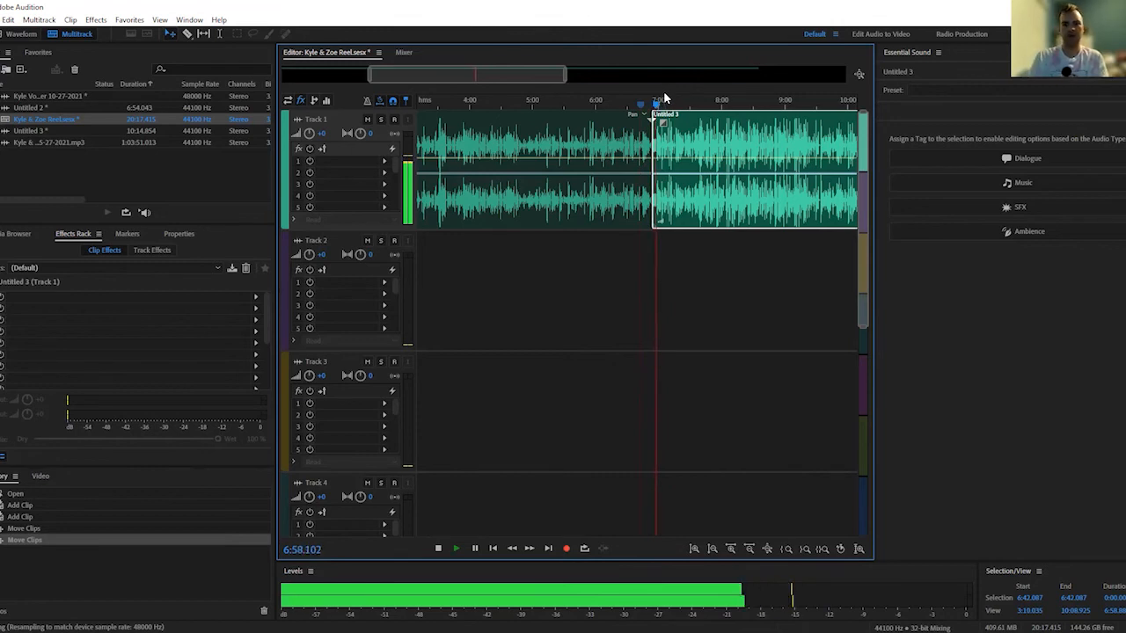
key(space)
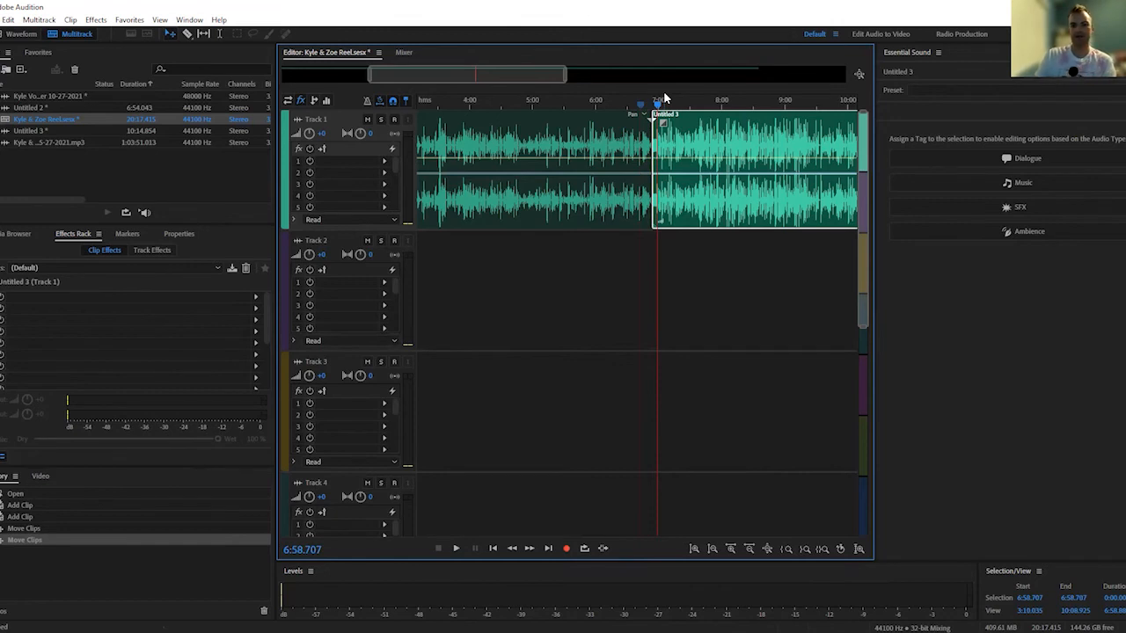
Move the Untitled 3 clip slightly later on Track 1, leaving a short gap after the first clip
scroll(518, 143, down, 5)
scroll(517, 143, up, 5)
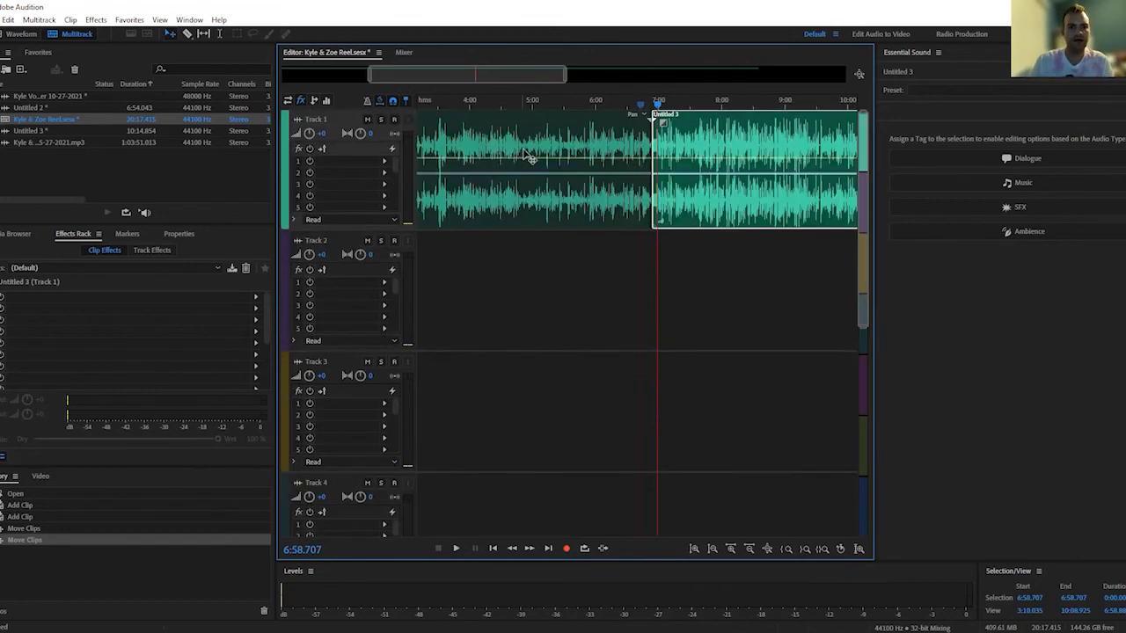
drag(568, 77, 772, 77)
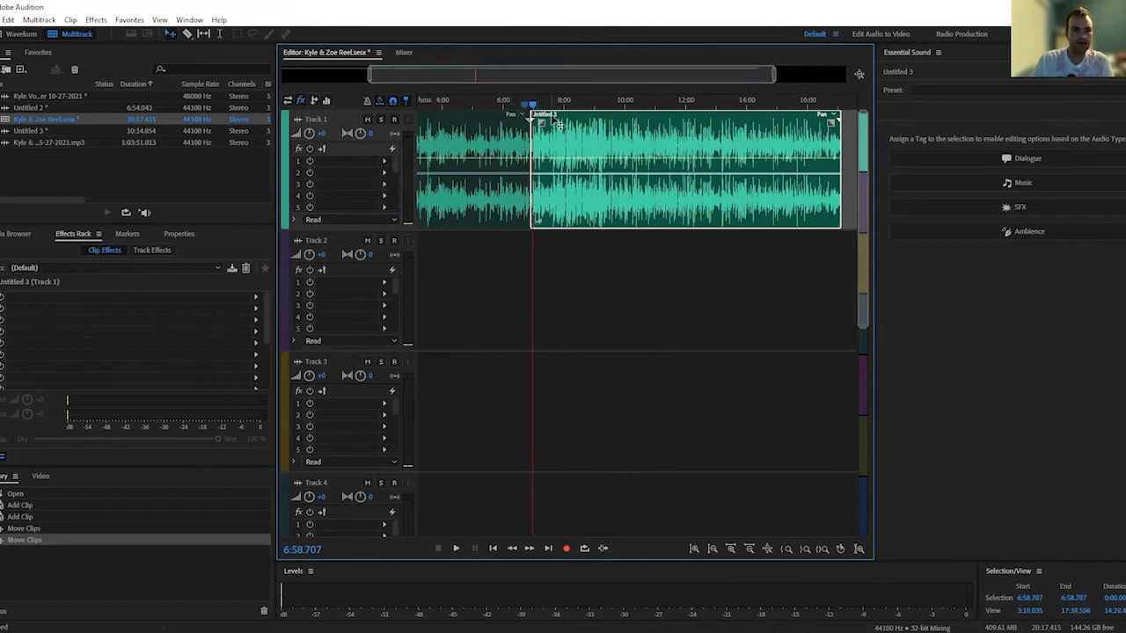
drag(556, 117, 567, 119)
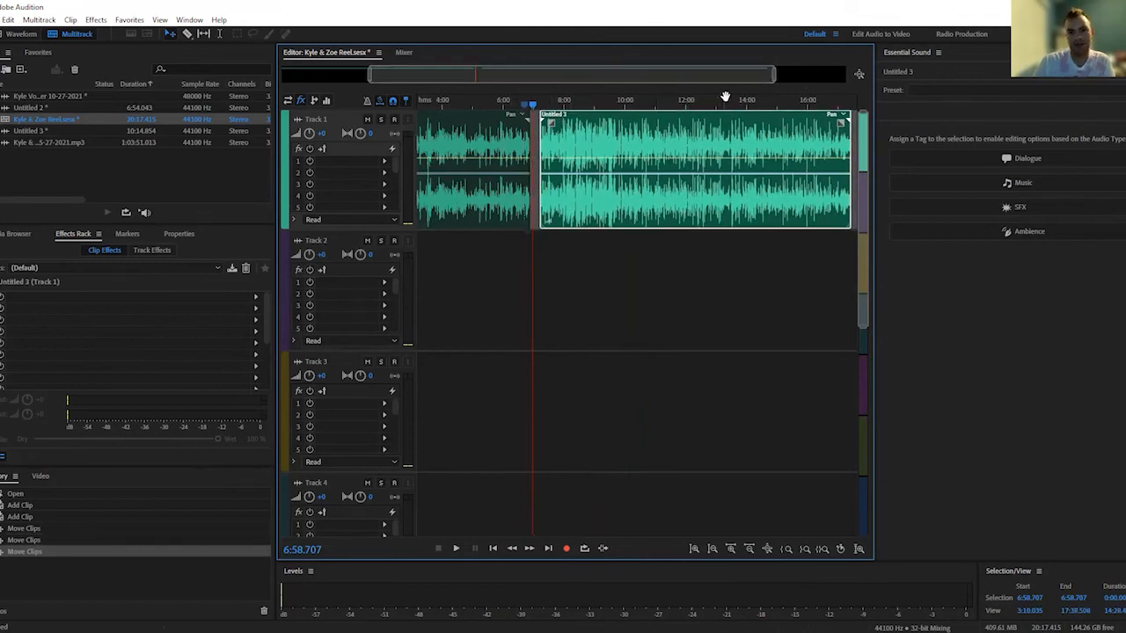
drag(772, 81, 666, 80)
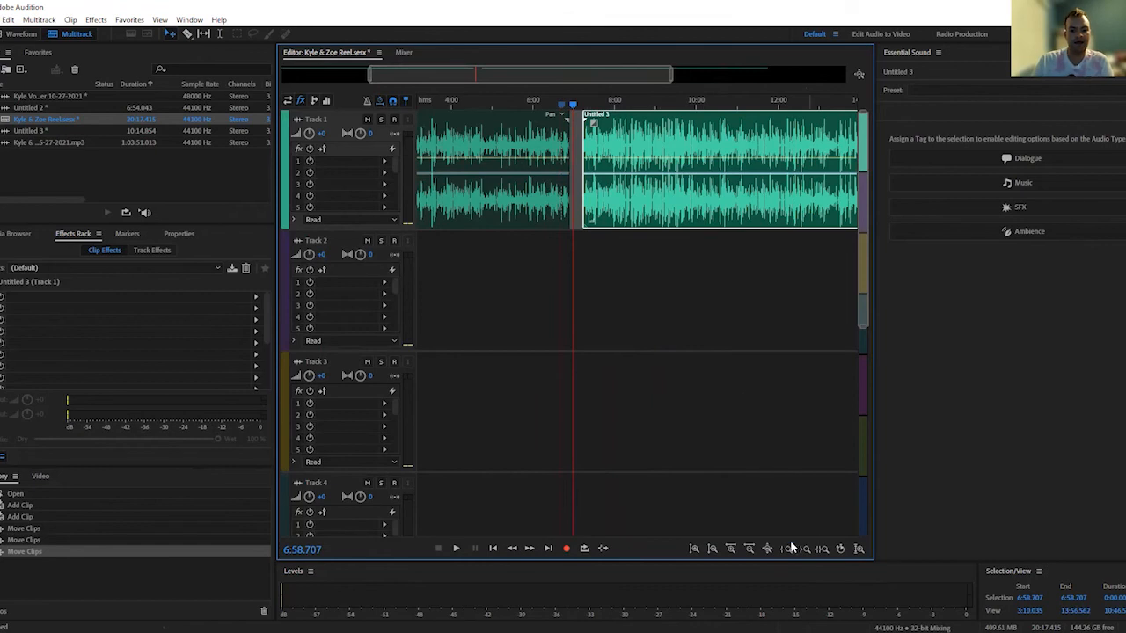
Move the Untitled 3 clip to start at about 6:51, overlapping the first clip's end in a crossfade, and play from about 6:45
click(735, 548)
click(735, 548)
click(735, 548)
click(735, 548)
click(735, 547)
click(735, 548)
drag(702, 117, 619, 122)
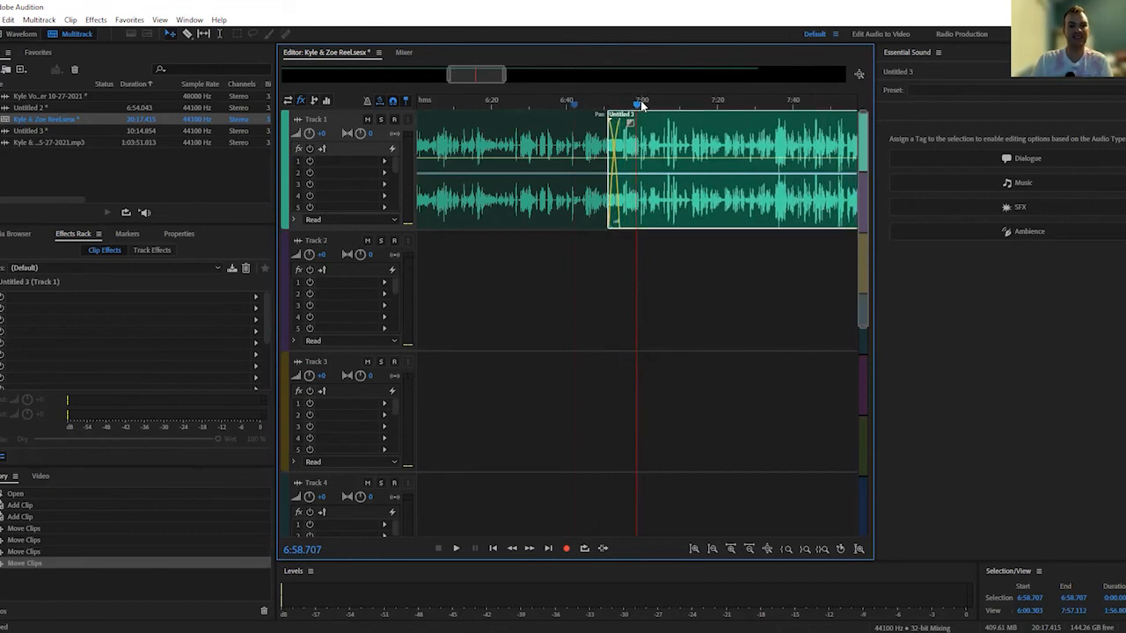
click(588, 100)
key(space)
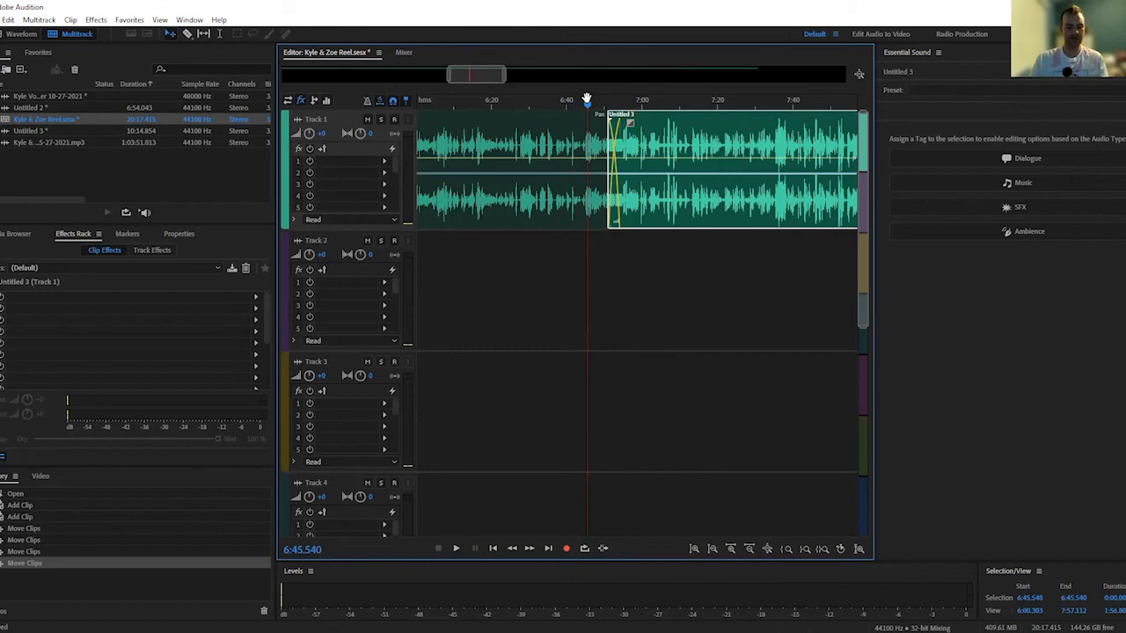
Play the crossfade between the two Track 1 clips from about 6:45 and stop at about 6:56
key(space)
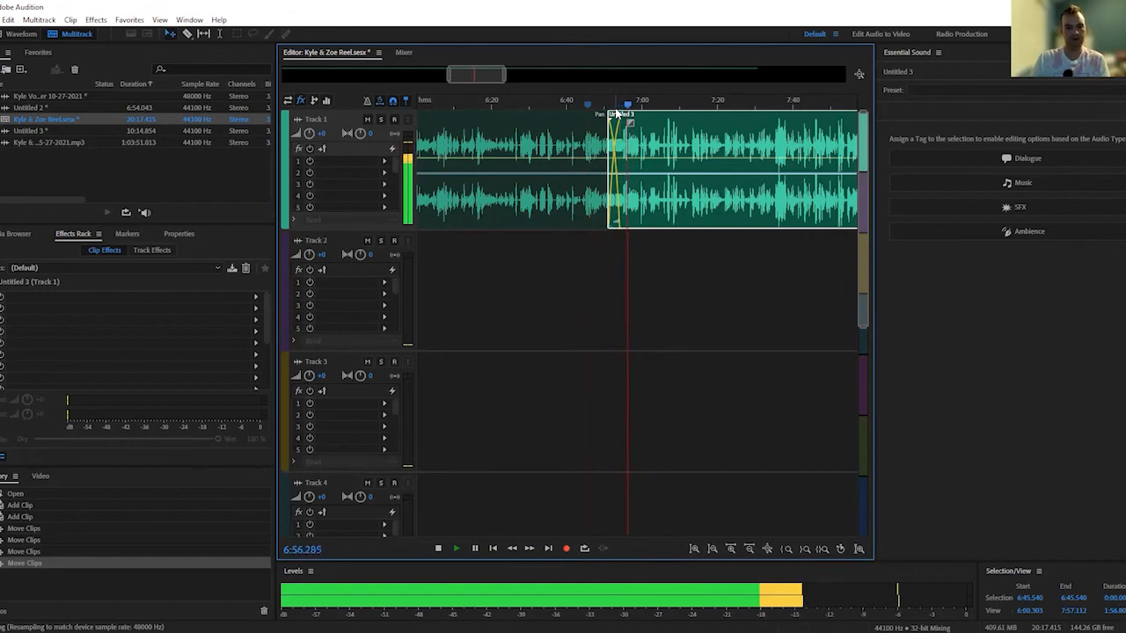
key(space)
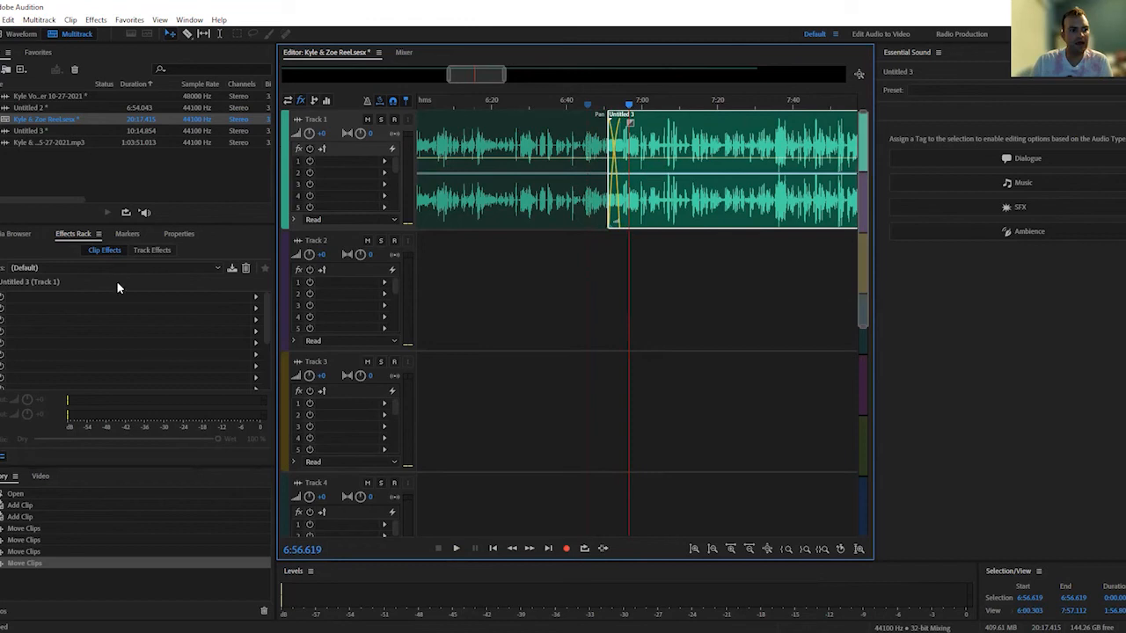
Compare the clip effects of Untitled 3 with the track effects of Track 1, and place the playhead at about 6:46.8
click(151, 251)
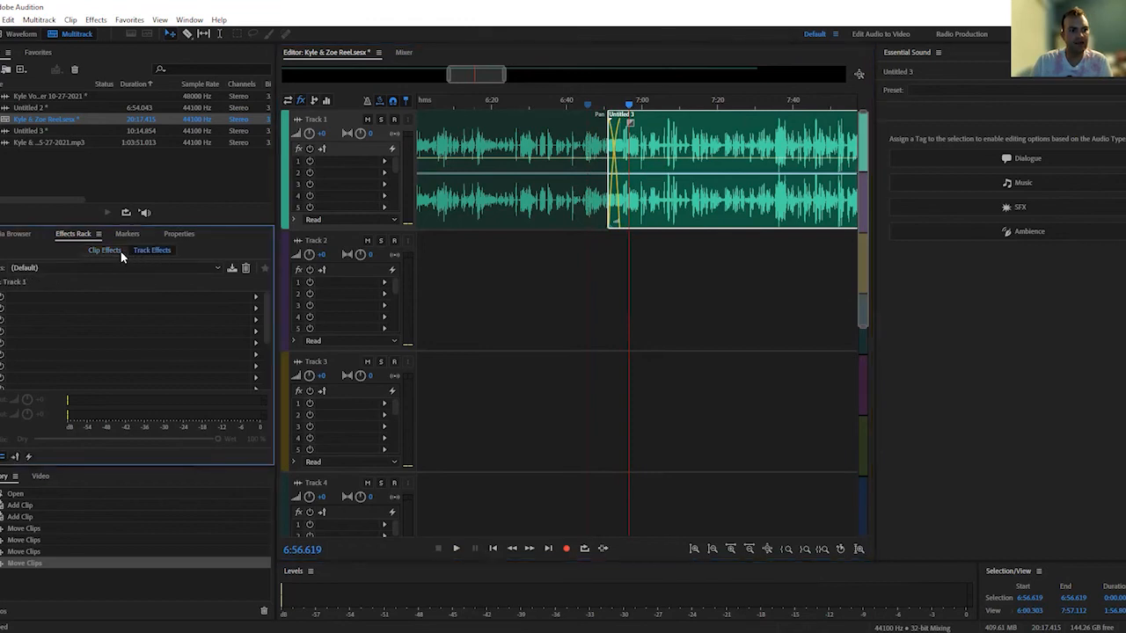
click(127, 251)
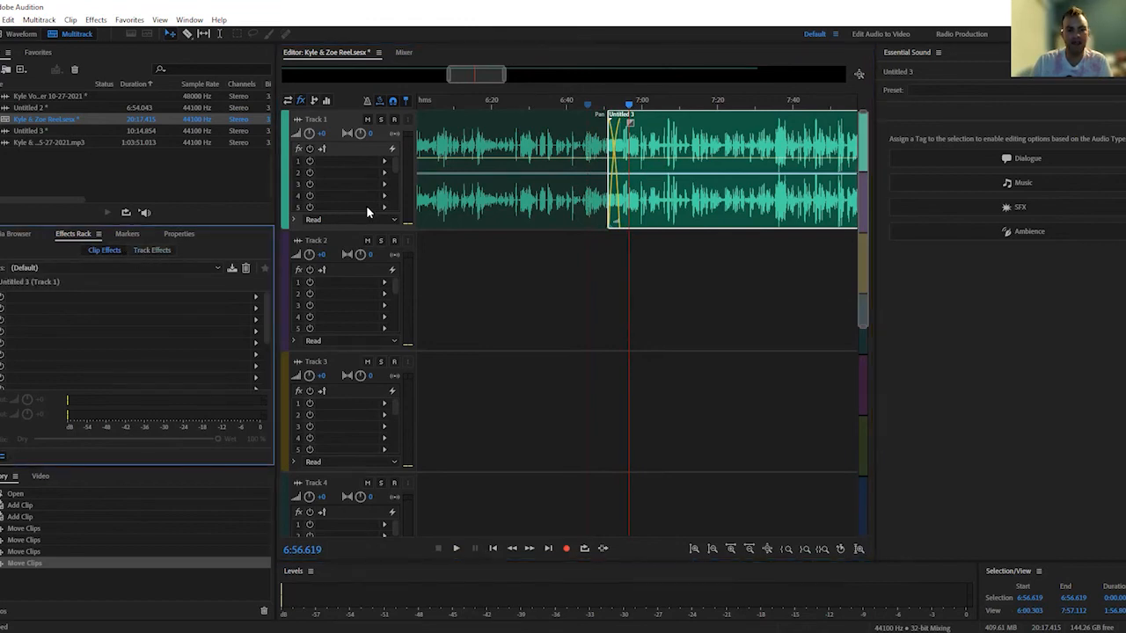
click(648, 117)
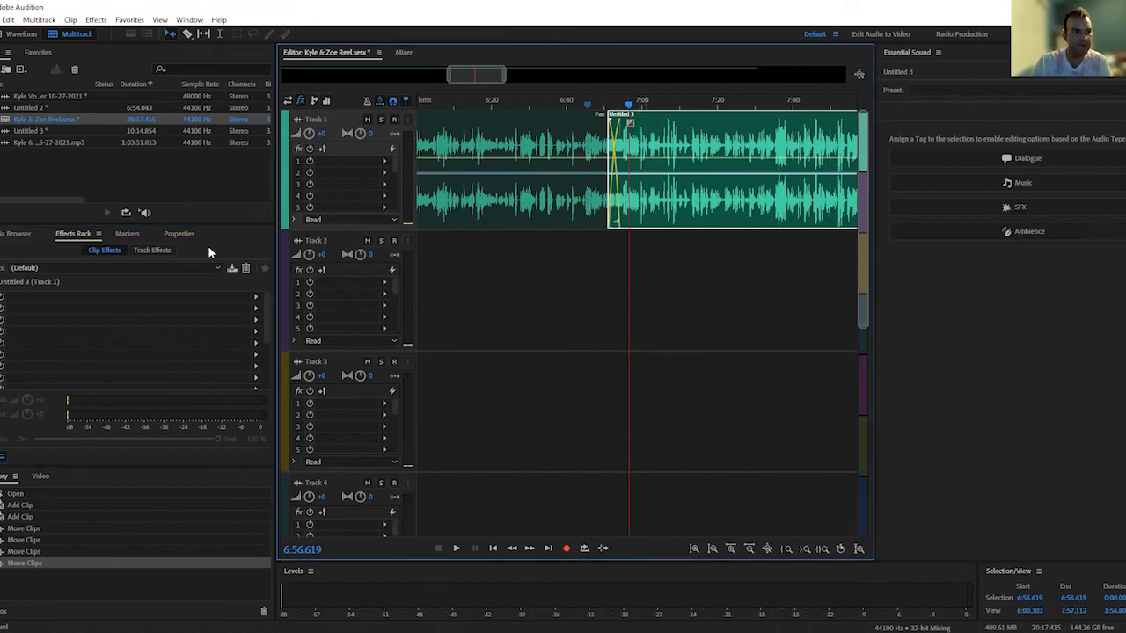
click(136, 250)
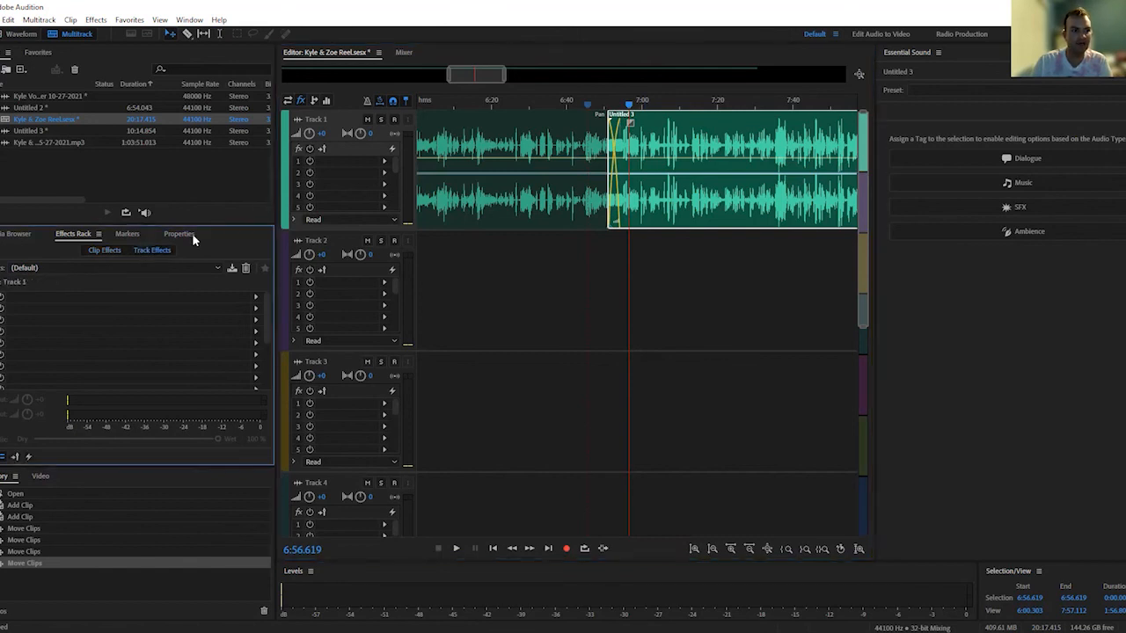
click(327, 118)
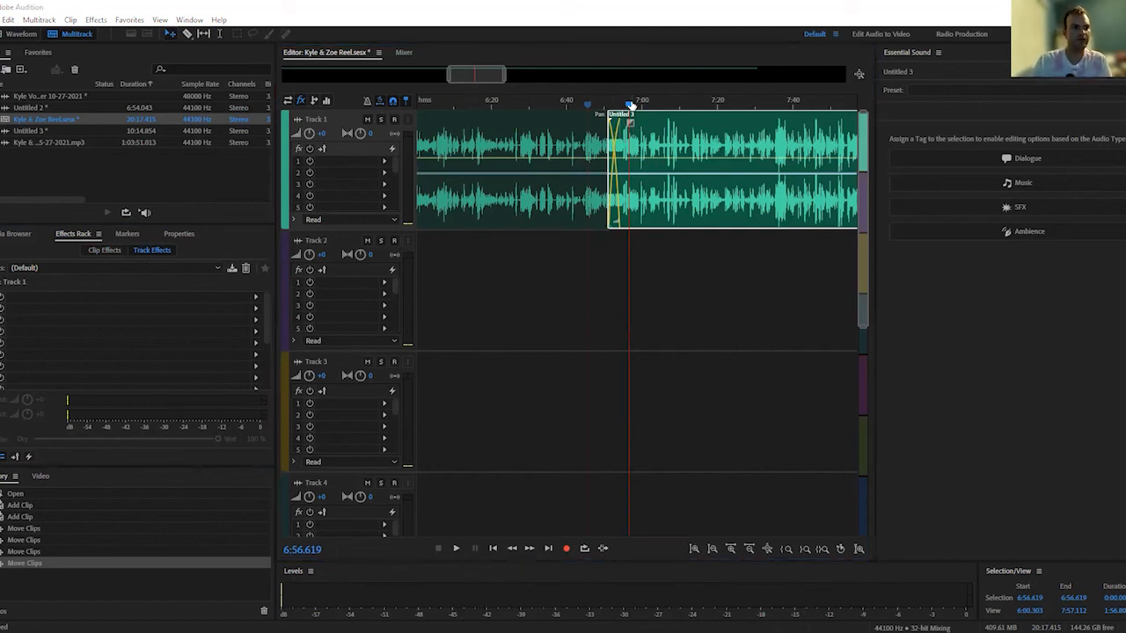
click(592, 102)
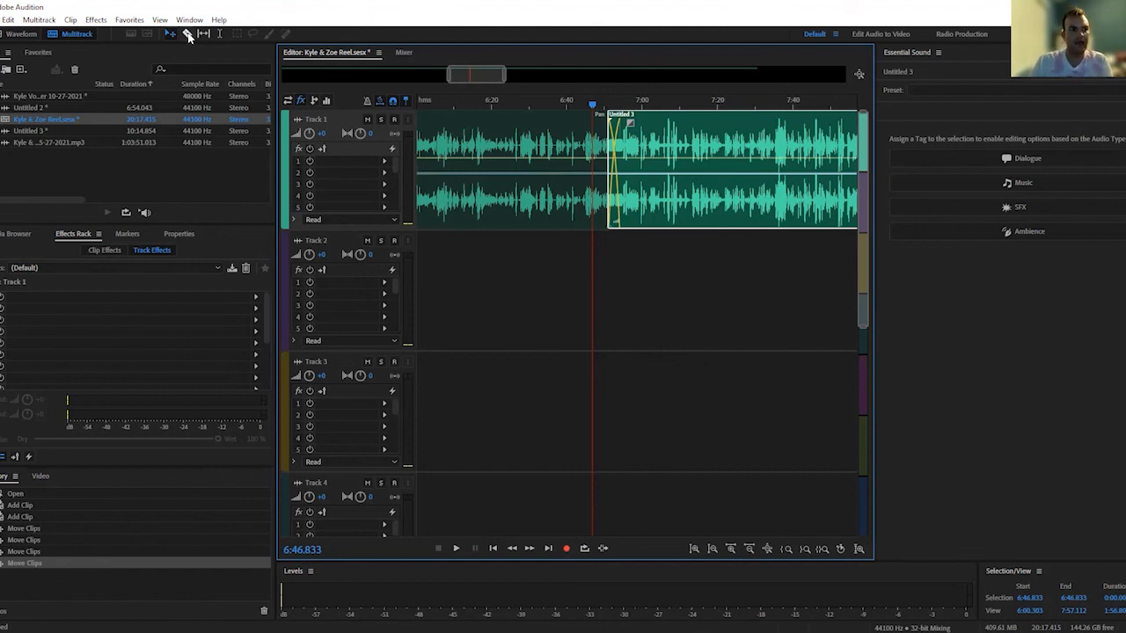
Split the Untitled 3 clip on Track 1 at about 7:33 and 7:41 with the Razor, and move the cut-out section to Track 3
click(187, 34)
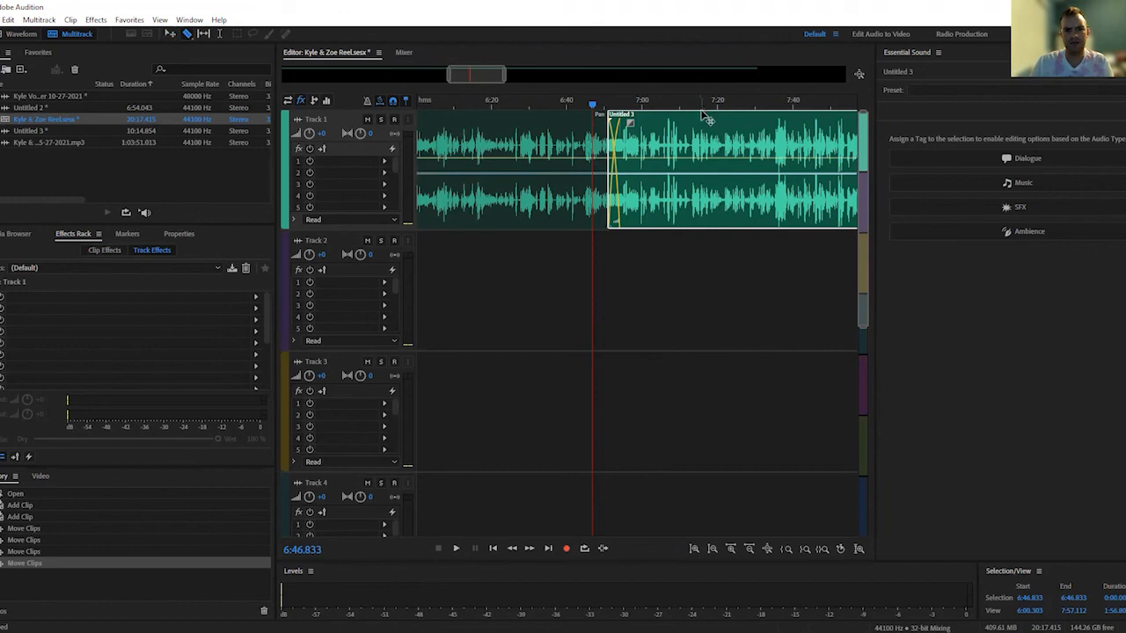
click(770, 171)
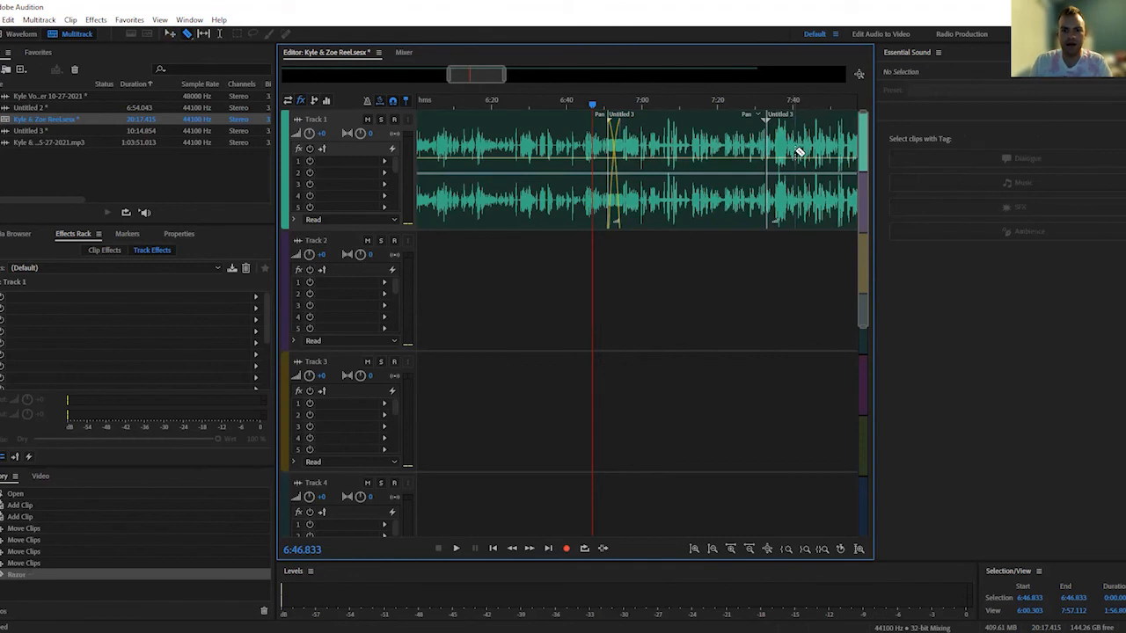
click(795, 151)
click(785, 125)
drag(786, 125, 787, 377)
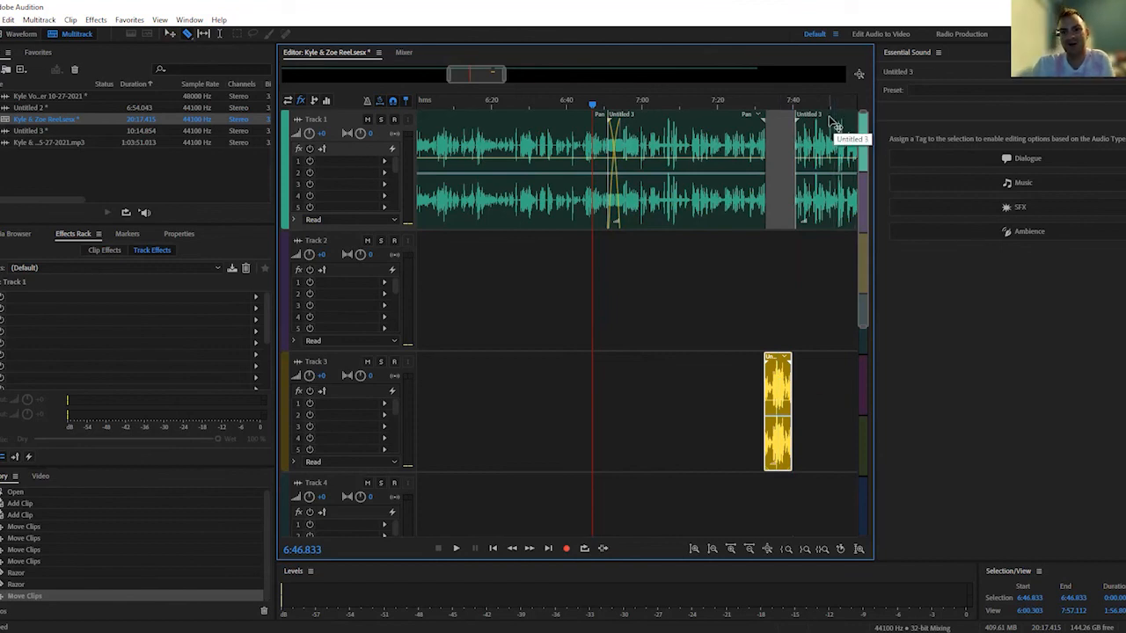
Close the Track 1 gap by moving the last section to about 7:31 in a crossfade, and shift the middle section to start at about 6:52
drag(802, 123, 765, 123)
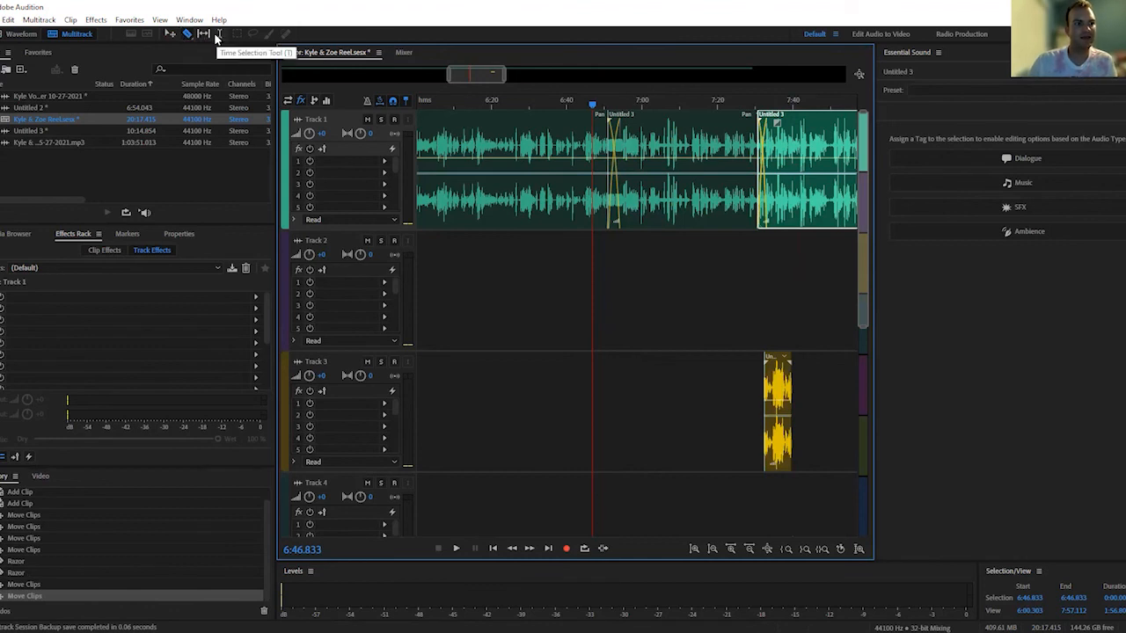
click(169, 33)
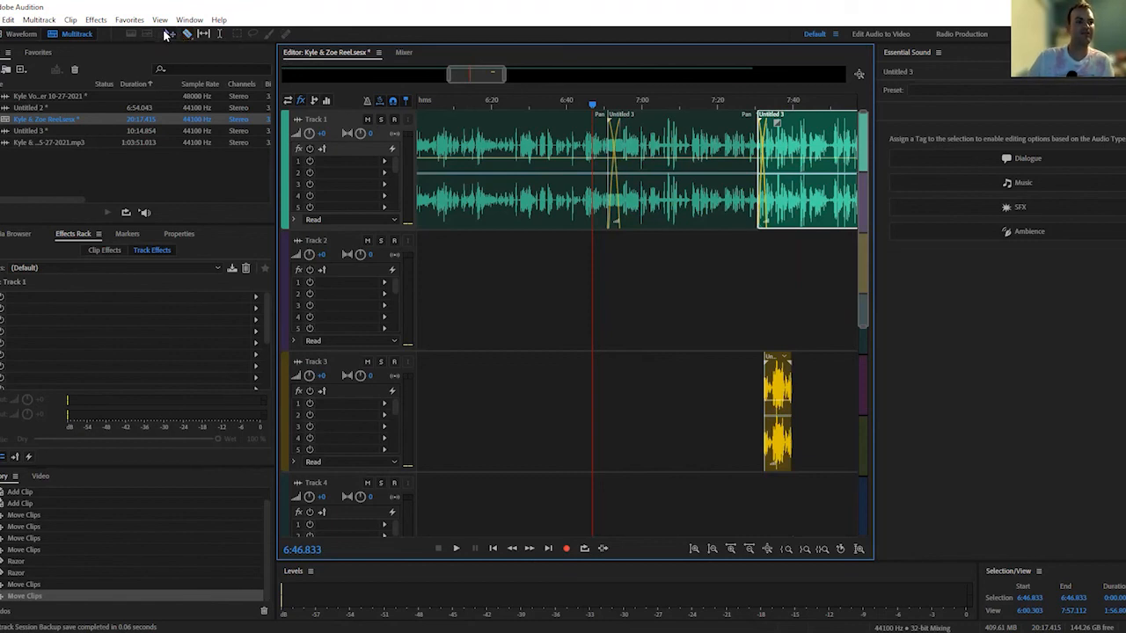
click(655, 129)
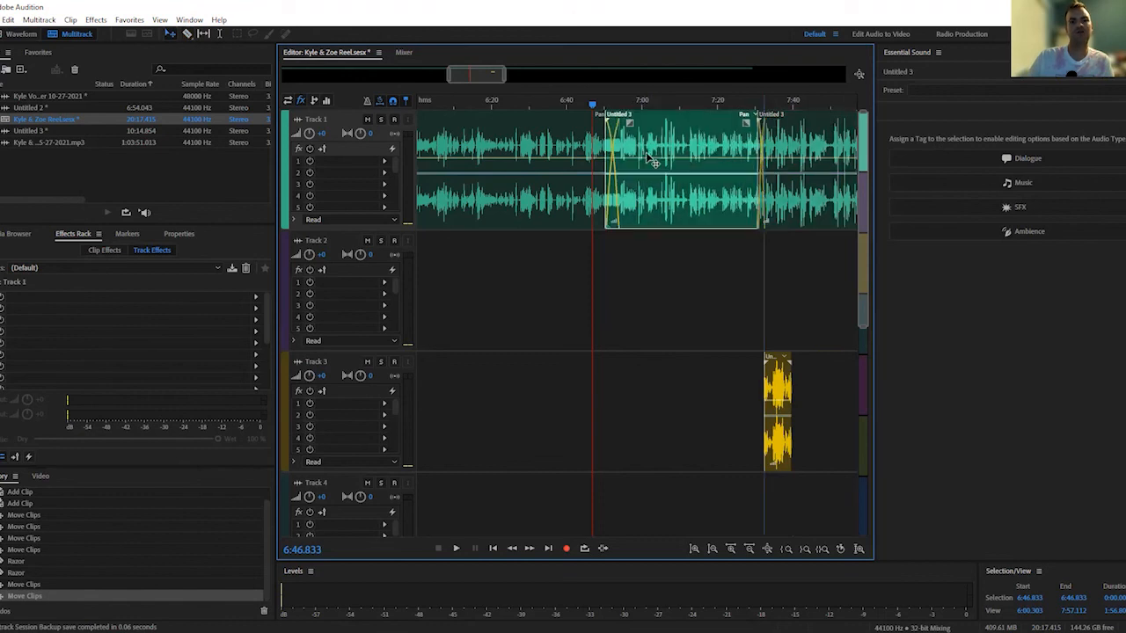
click(655, 157)
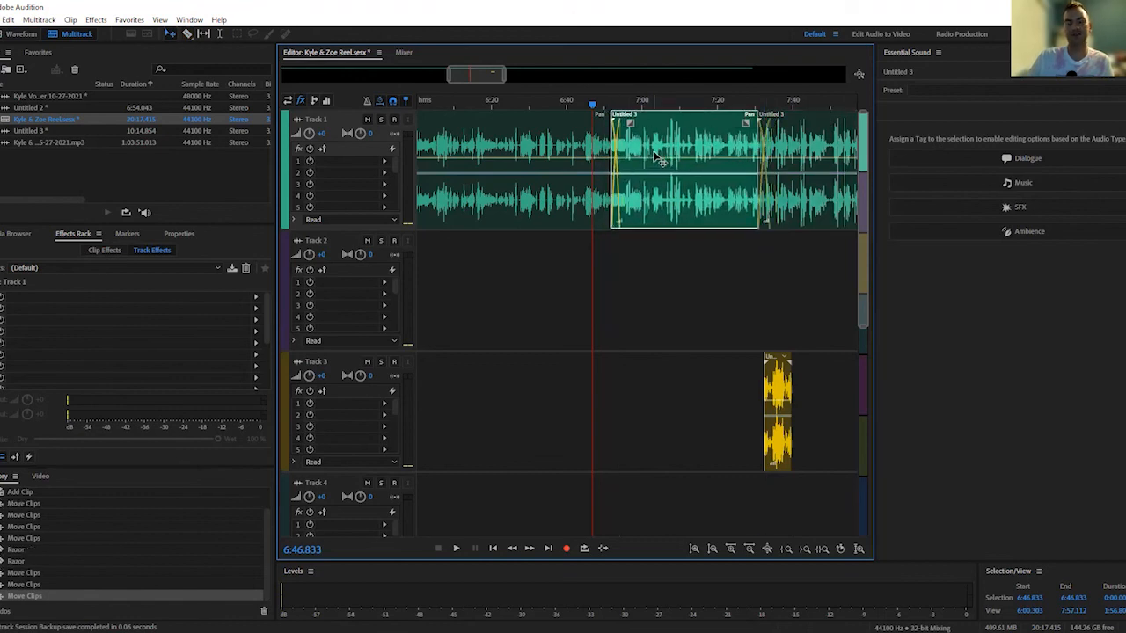